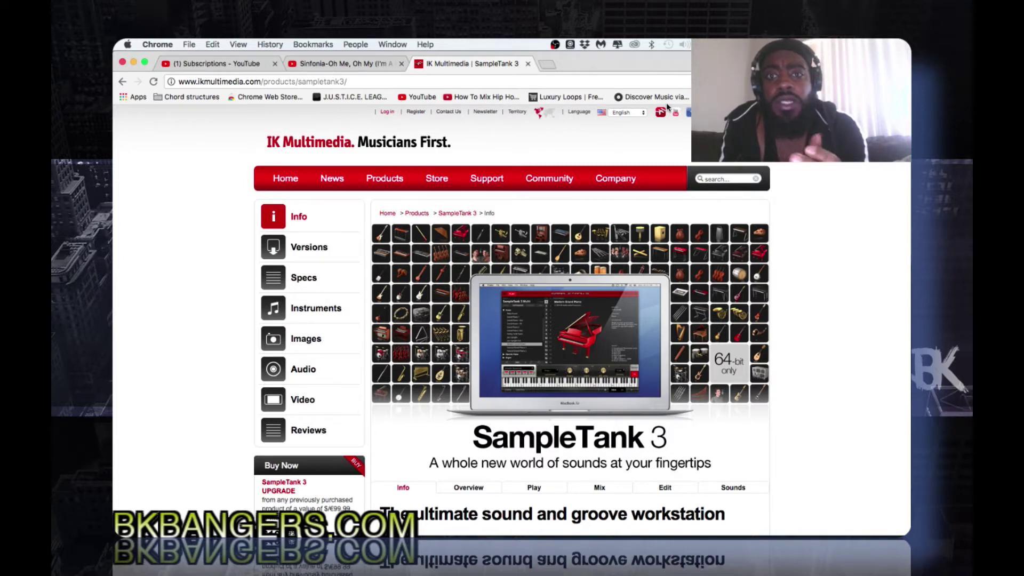
Examine the SampleTank 3 product page for its features, Syntronik additions, prices and free version.
{"action": "scroll", "coordinate": [667, 104], "scroll_direction": "down", "scroll_amount": 1}
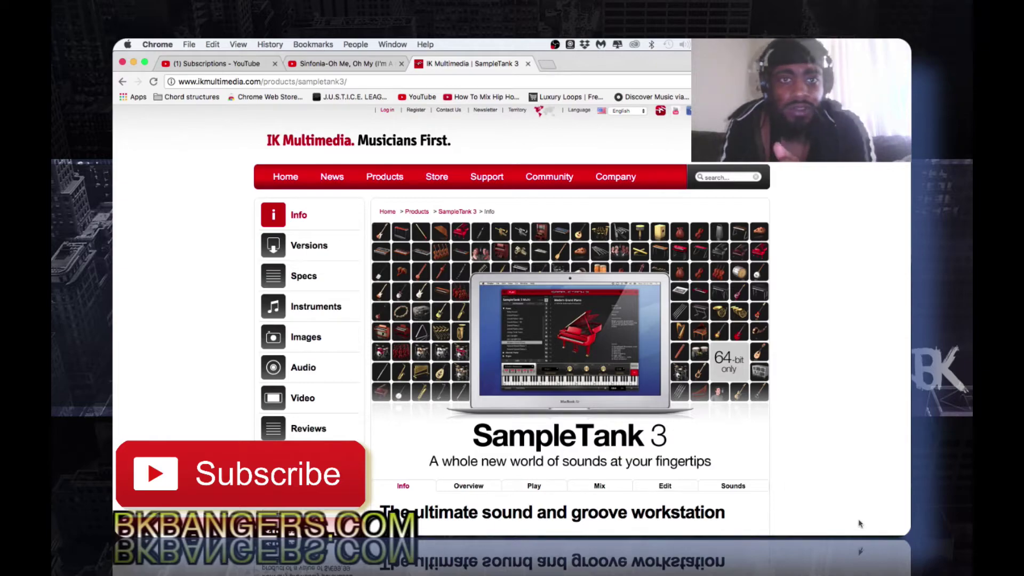
{"action": "scroll", "coordinate": [827, 365], "scroll_direction": "down", "scroll_amount": 15}
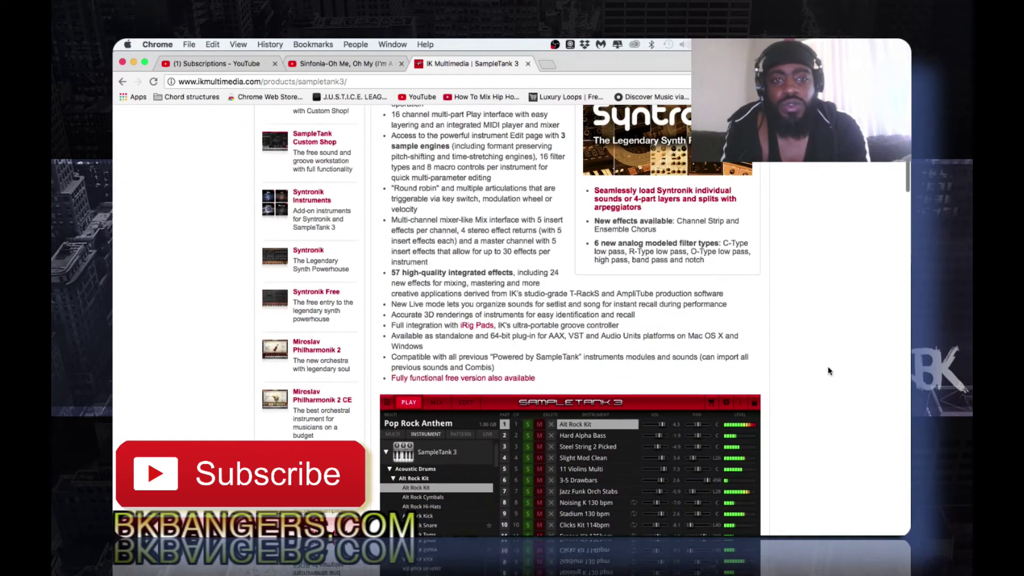
{"action": "scroll", "coordinate": [827, 366], "scroll_direction": "up", "scroll_amount": 8}
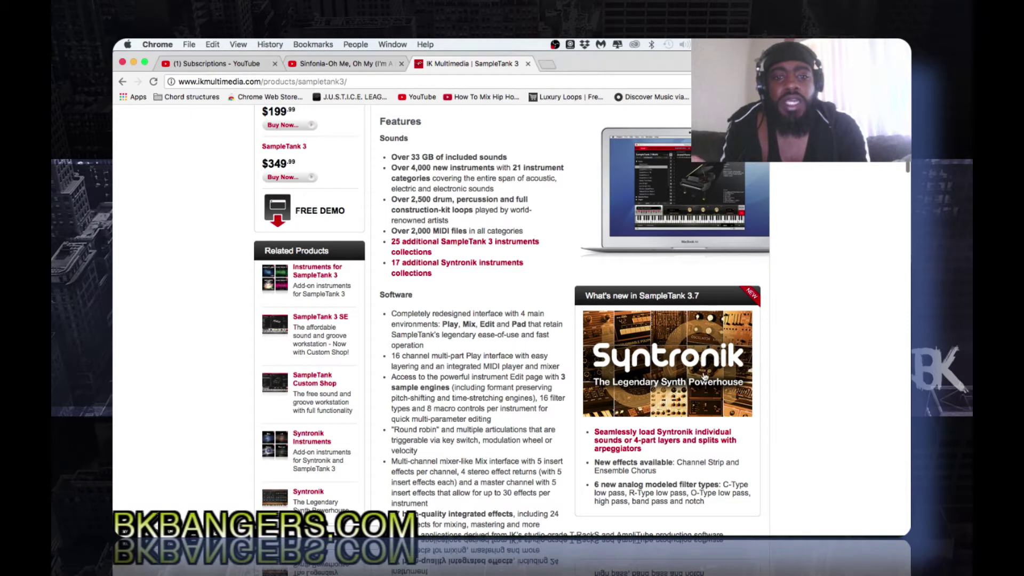
{"action": "scroll", "coordinate": [704, 376], "scroll_direction": "down", "scroll_amount": 3}
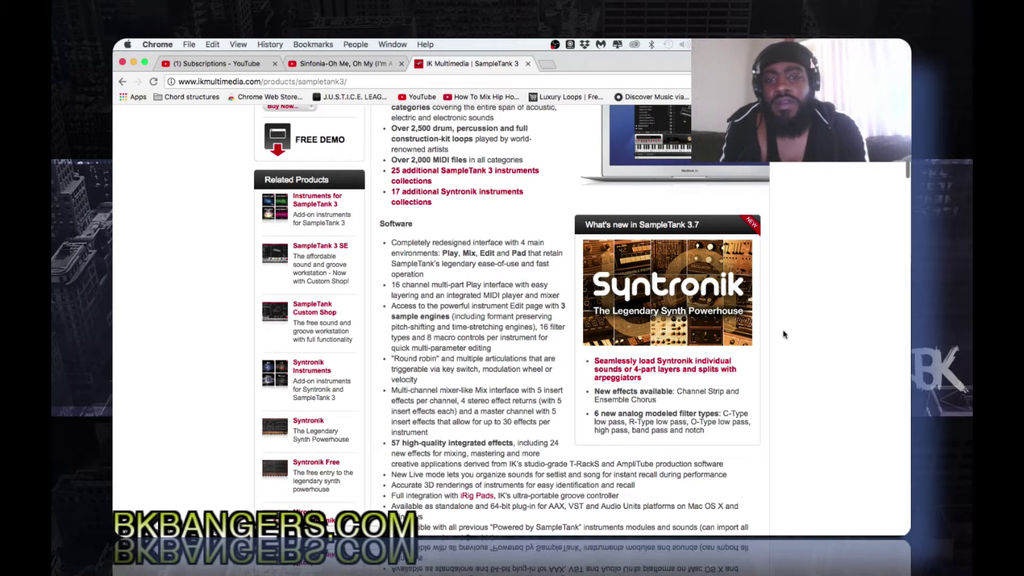
{"action": "scroll", "coordinate": [794, 315], "scroll_direction": "up", "scroll_amount": 6}
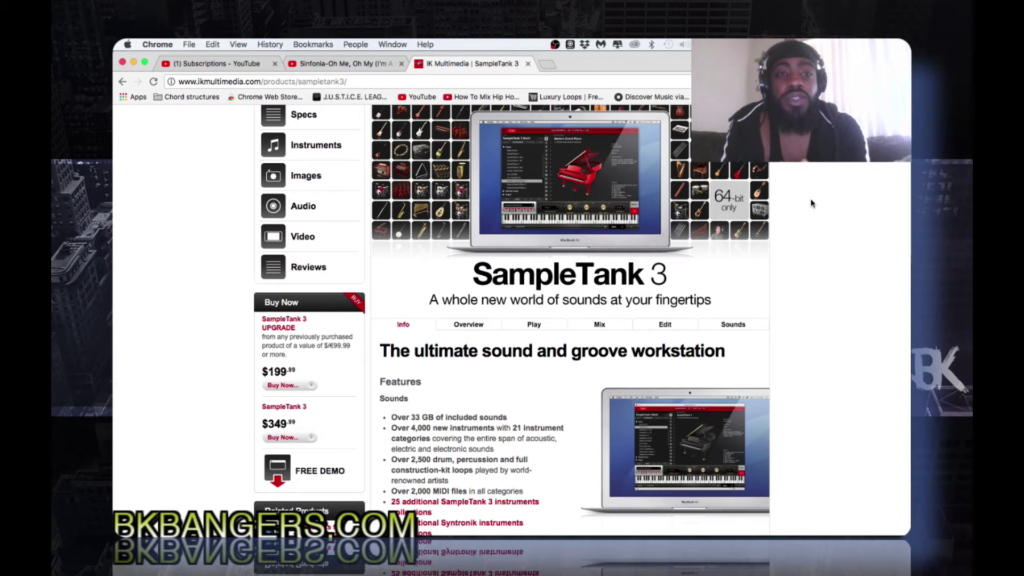
{"action": "scroll", "coordinate": [811, 204], "scroll_direction": "up", "scroll_amount": 3}
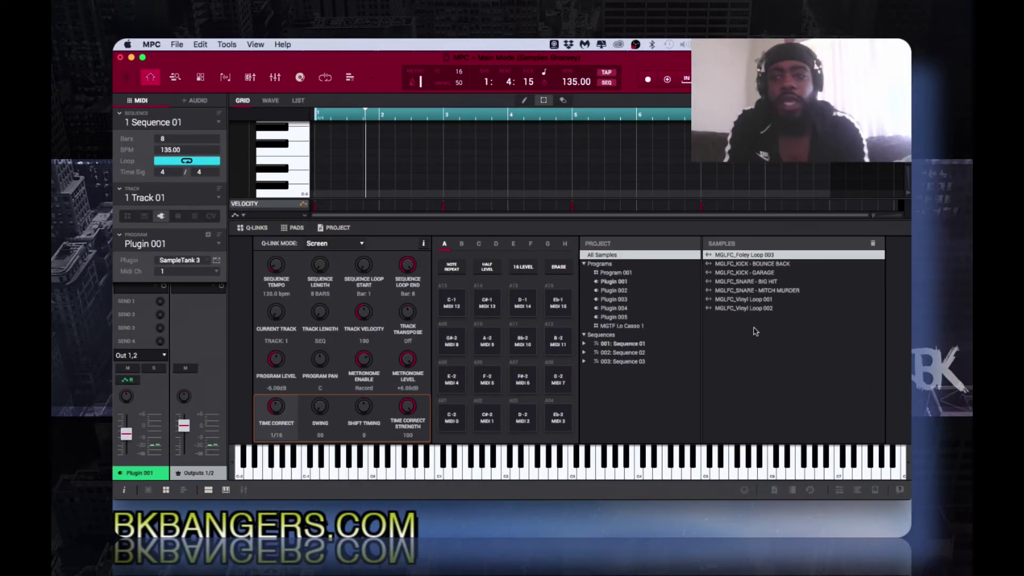
Open Plugin 001's SampleTank 3 window and review its disk path settings and the sound drive's folders, leaving everything unchanged.
{"action": "left_click", "coordinate": [216, 261]}
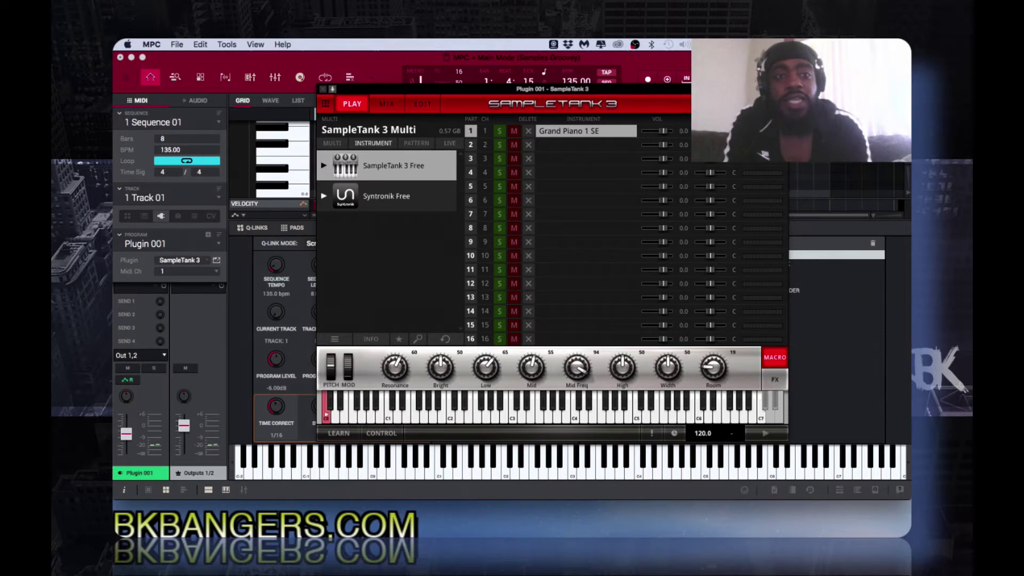
{"action": "left_click", "coordinate": [662, 97]}
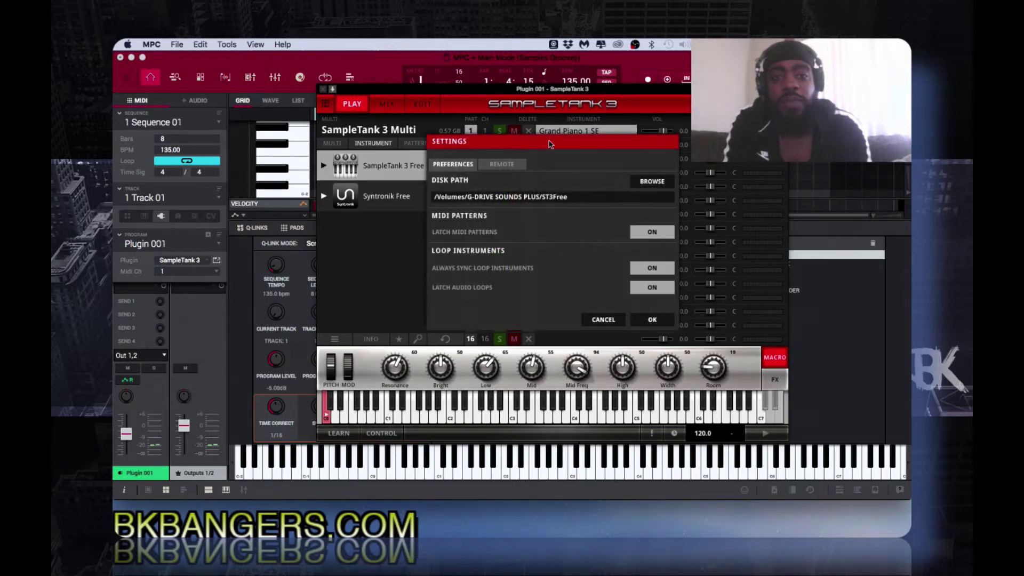
{"action": "mouse_move", "coordinate": [548, 144]}
{"action": "left_mouse_down"}
{"action": "mouse_move", "coordinate": [542, 161]}
{"action": "mouse_move", "coordinate": [558, 150]}
{"action": "left_mouse_up"}
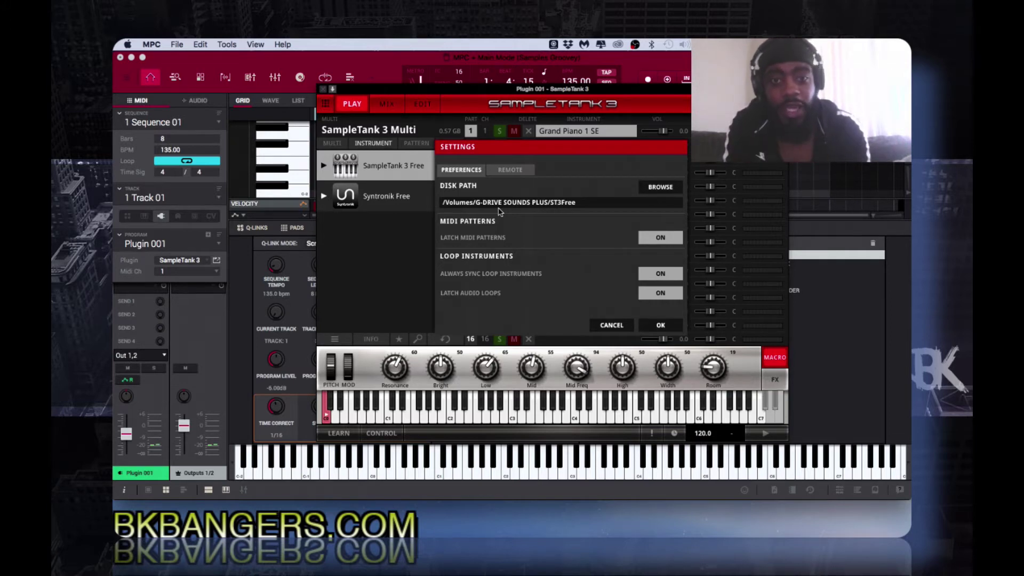
{"action": "left_click", "coordinate": [663, 190]}
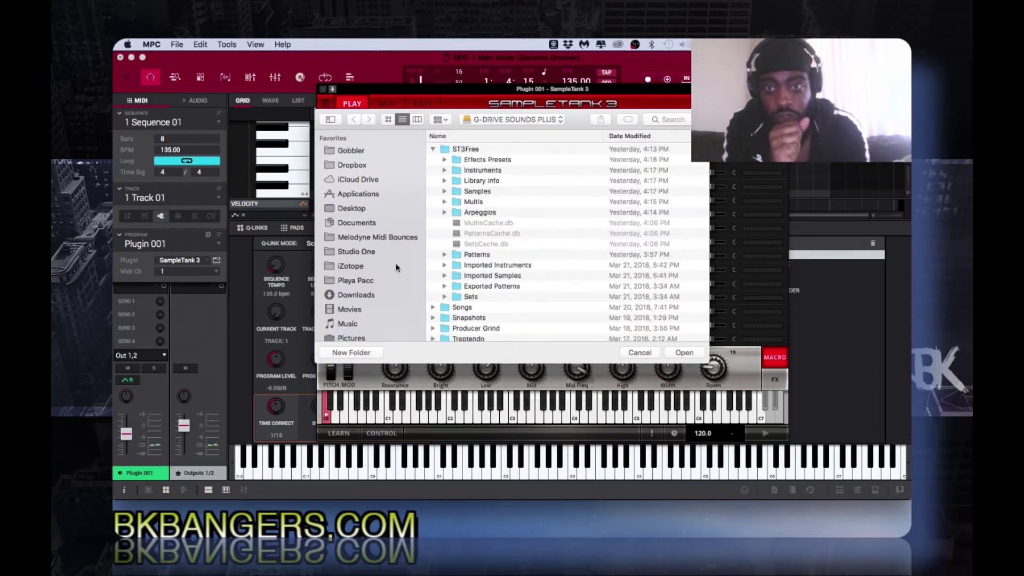
{"action": "scroll", "coordinate": [396, 267], "scroll_direction": "down", "scroll_amount": 3}
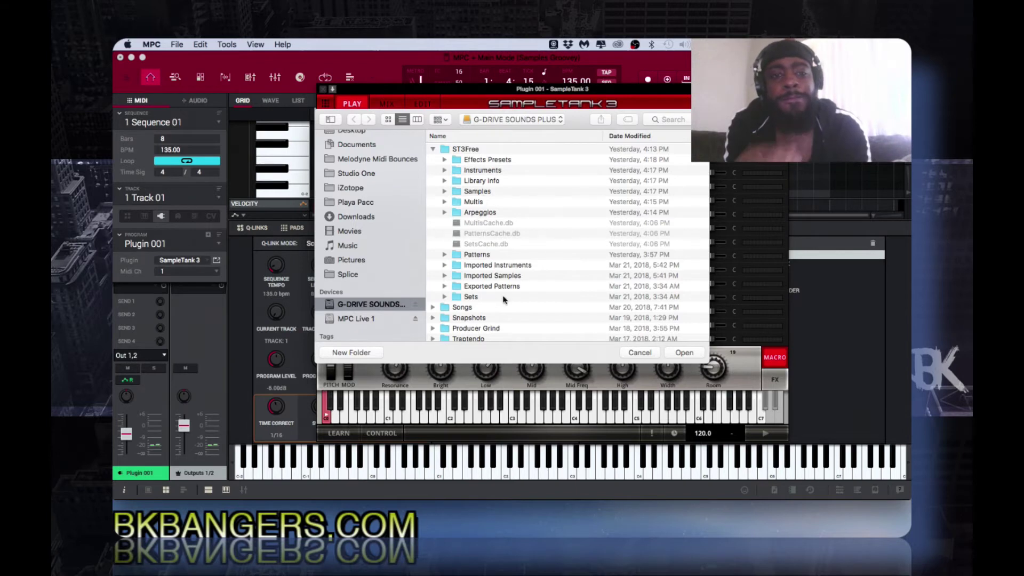
{"action": "left_click", "coordinate": [639, 353]}
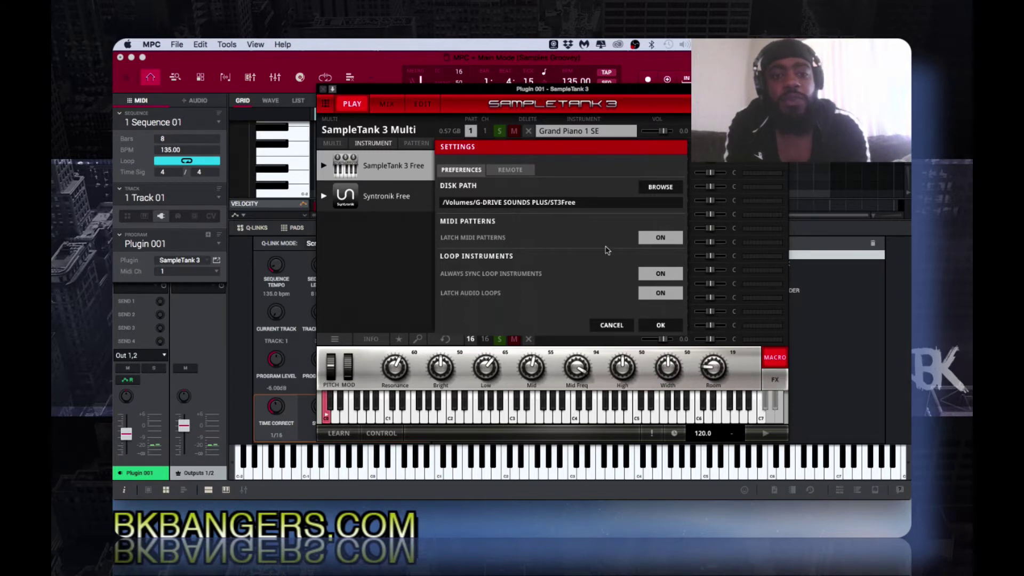
{"action": "left_click", "coordinate": [620, 325]}
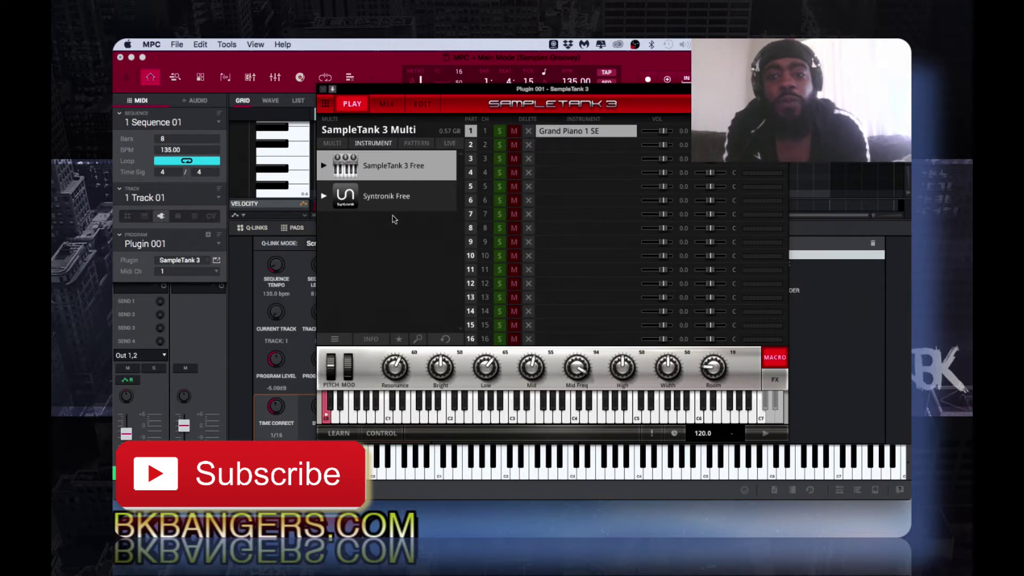
Expand the SampleTank 3 Free instrument library down to its instrument categories.
{"action": "left_click", "coordinate": [323, 166]}
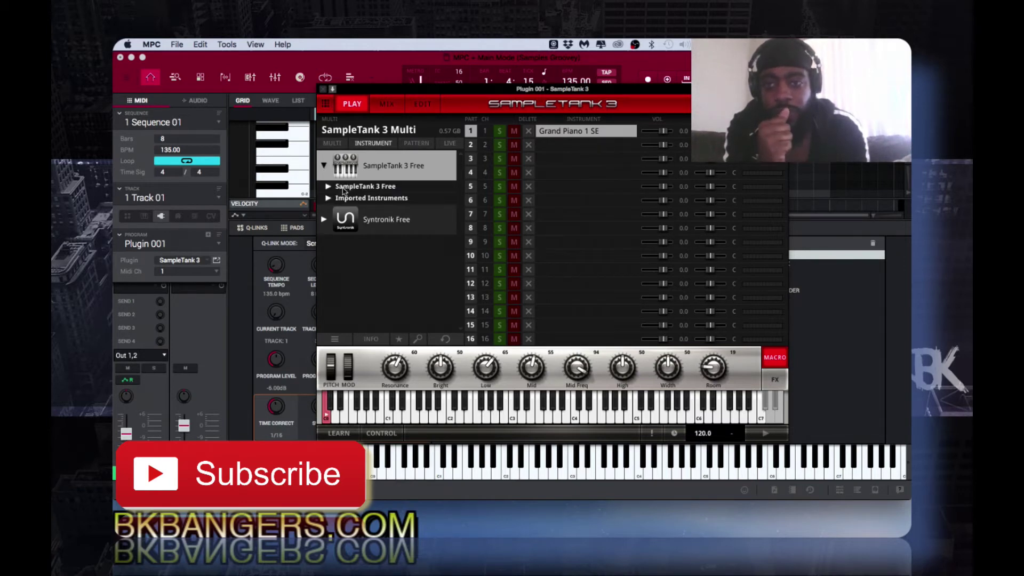
{"action": "left_click", "coordinate": [329, 187]}
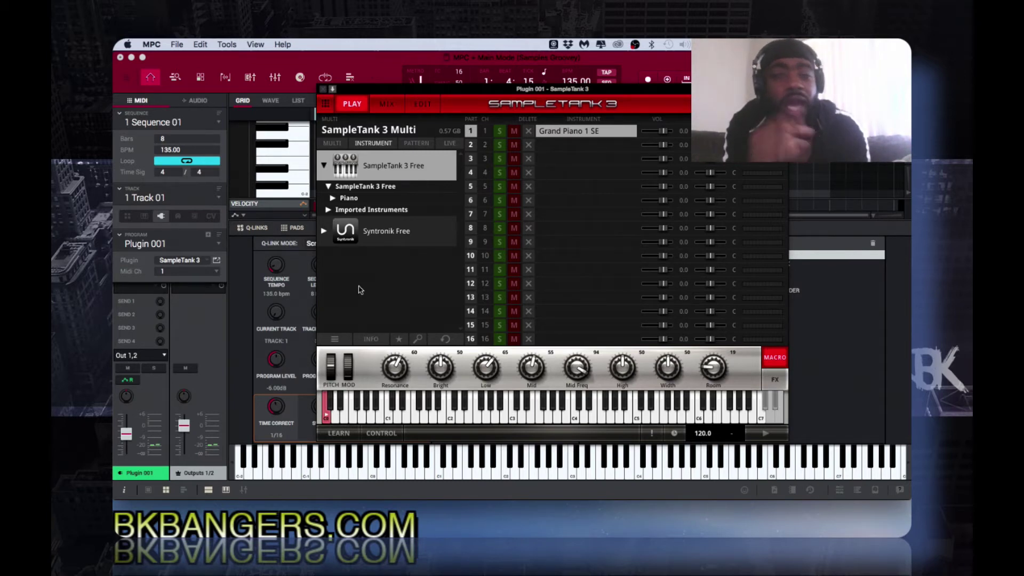
{"action": "left_click", "coordinate": [335, 338]}
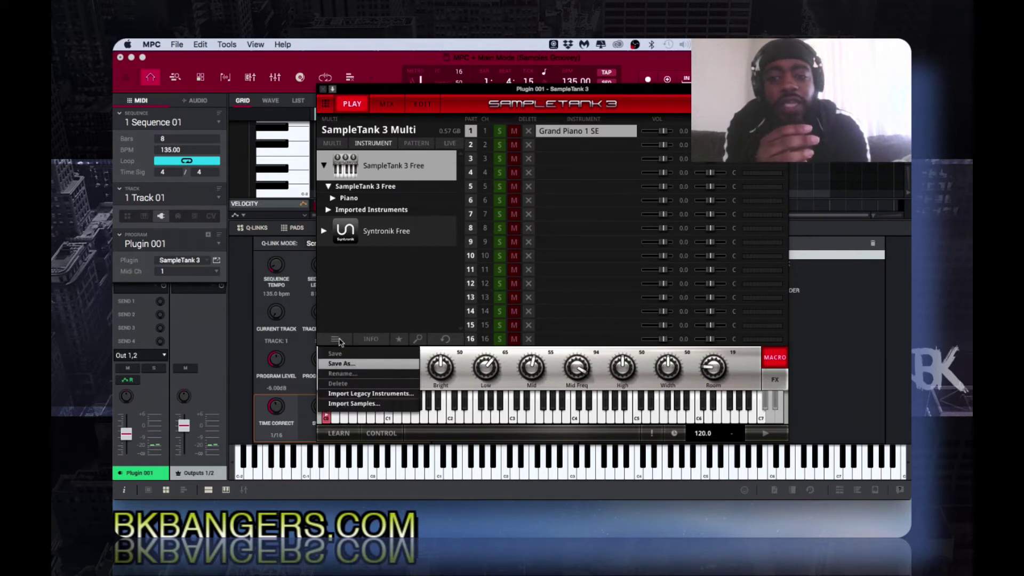
{"action": "left_click", "coordinate": [353, 394]}
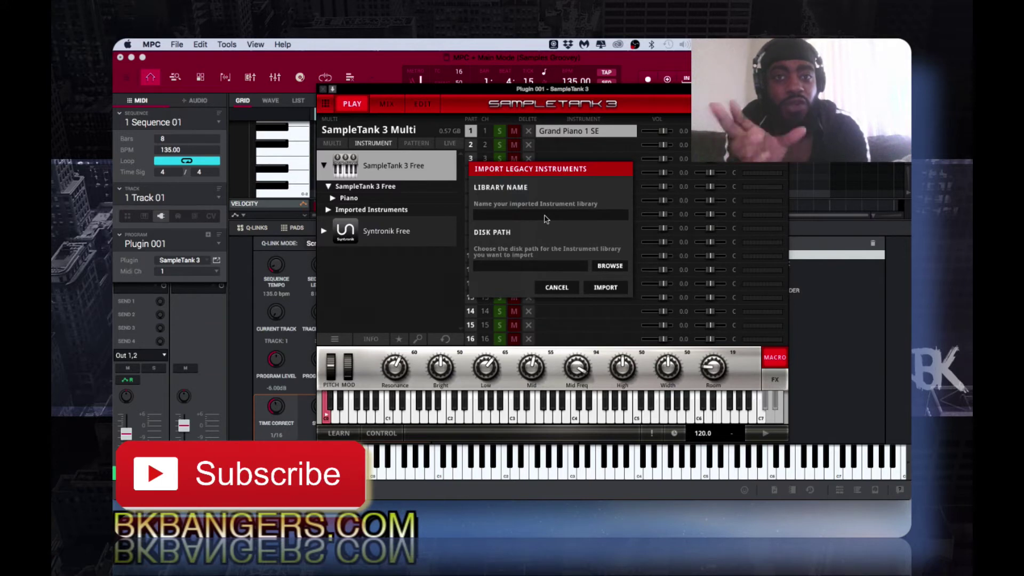
{"action": "left_click", "coordinate": [610, 266]}
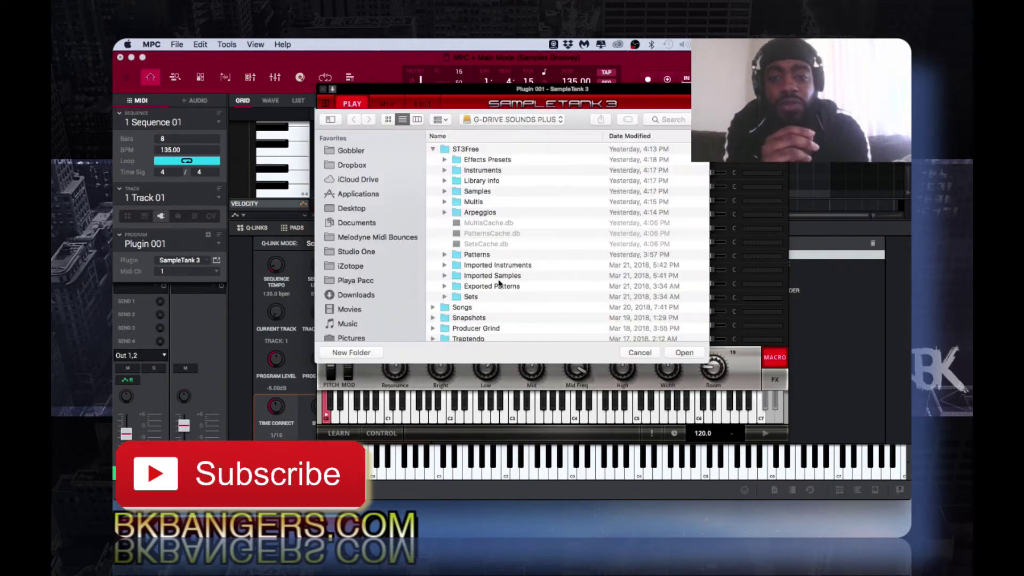
{"action": "left_click", "coordinate": [456, 149]}
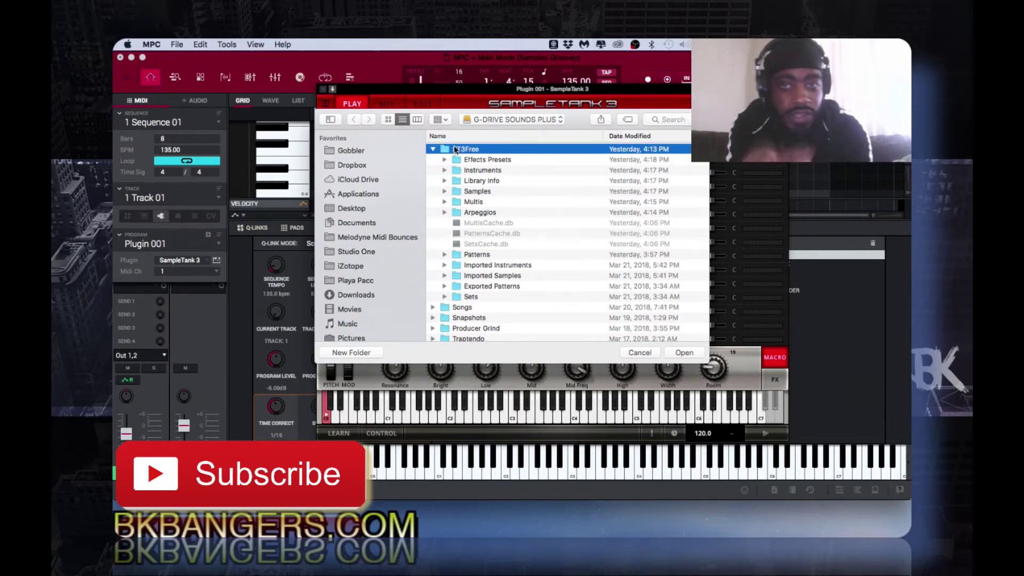
{"action": "left_click", "coordinate": [684, 353]}
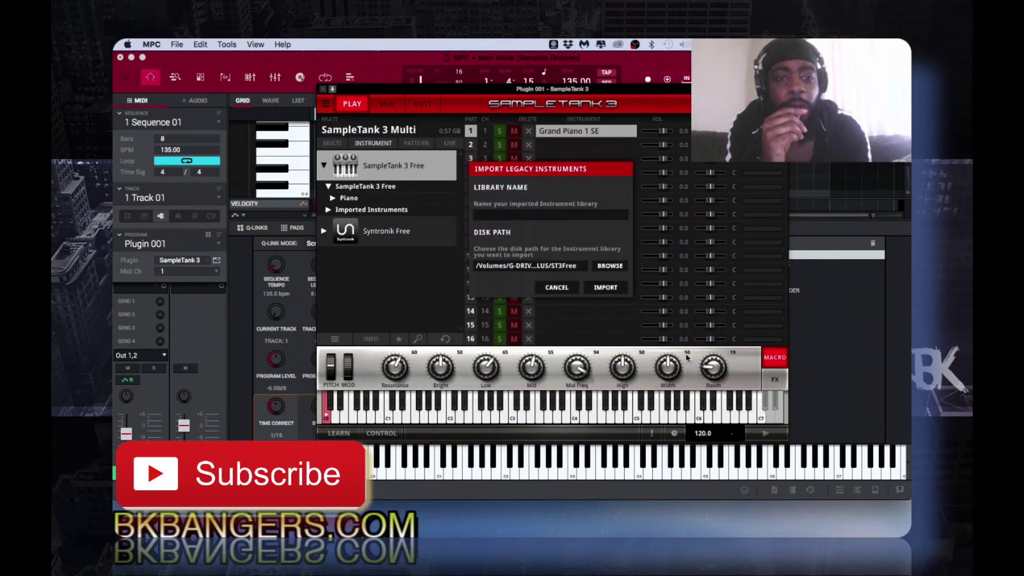
{"action": "left_click", "coordinate": [557, 288]}
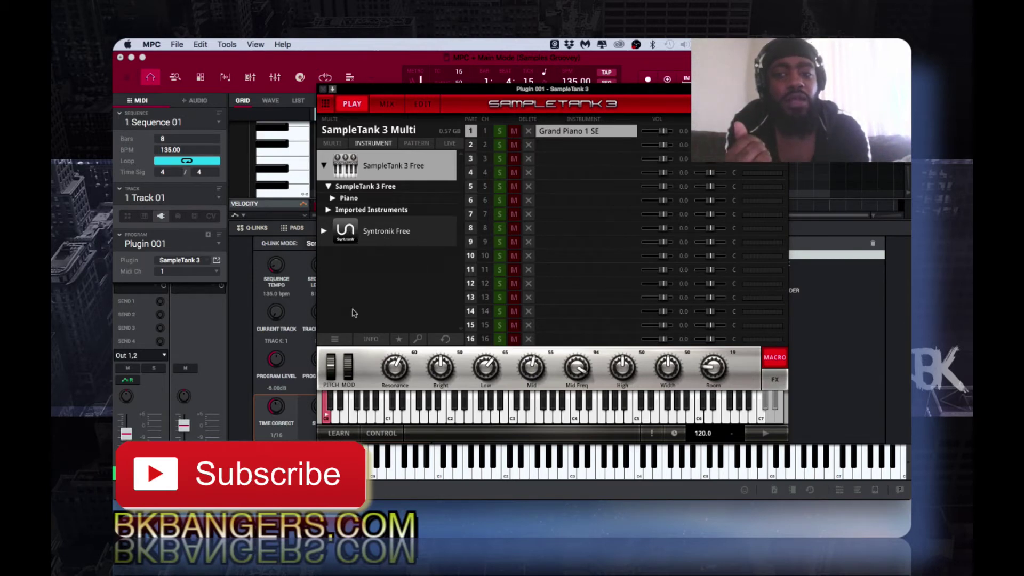
{"action": "left_click", "coordinate": [333, 341]}
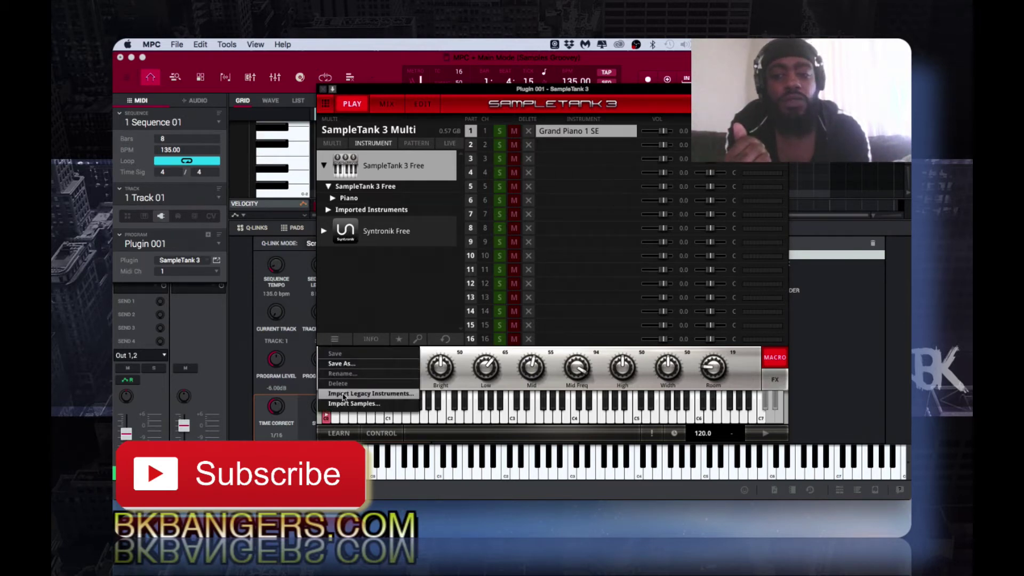
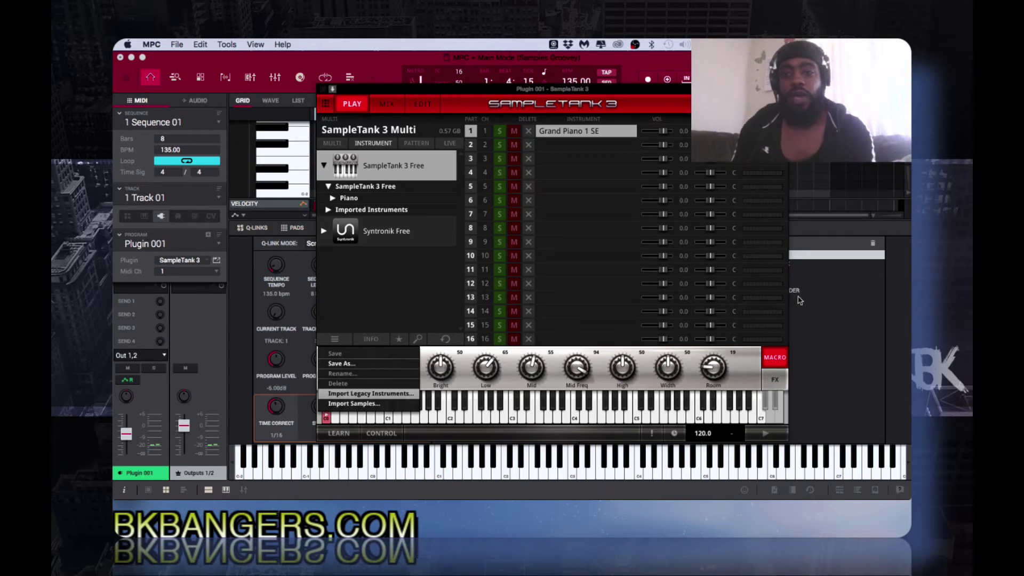
Locate the loaded Grand Piano 1 SE in the instrument library and show its information page.
{"action": "left_click", "coordinate": [565, 132]}
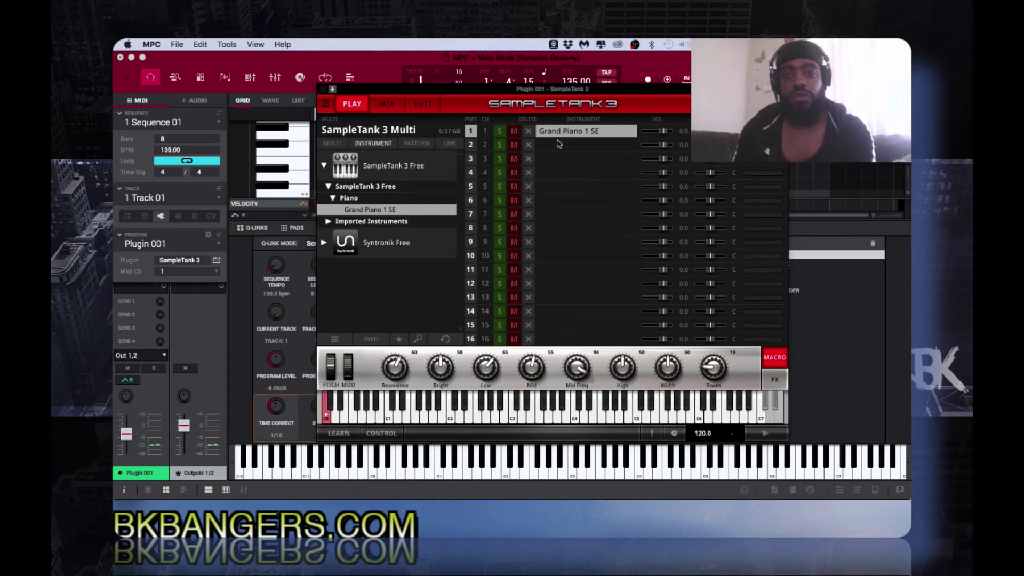
{"action": "left_click", "coordinate": [371, 340]}
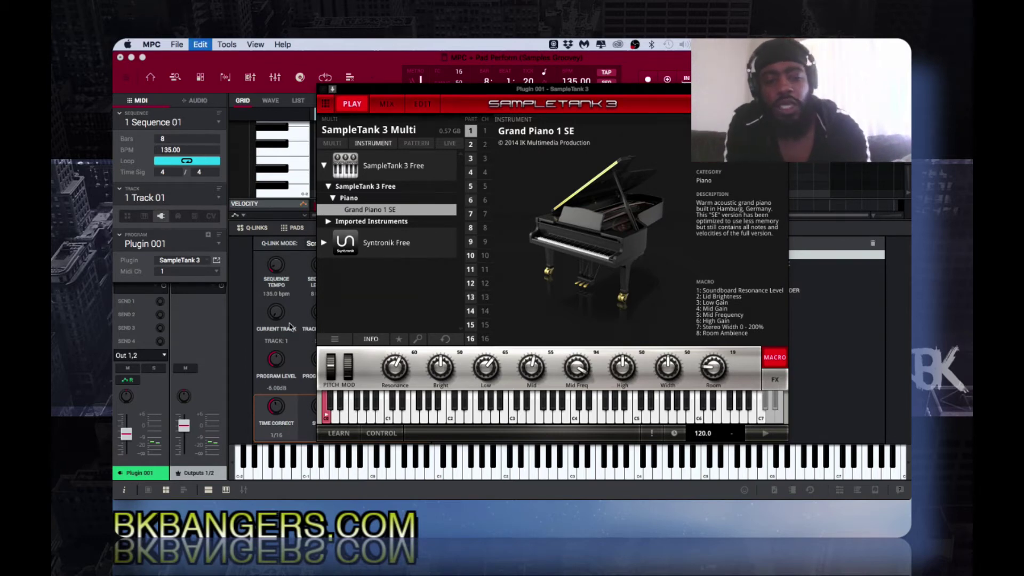
Switch to Track 02 of Sequence 02, open Plugin 002's SampleTank 3 window and show the Bully 3 Raw Saws Light information page.
{"action": "scroll", "coordinate": [289, 326], "scroll_direction": "up", "scroll_amount": 1}
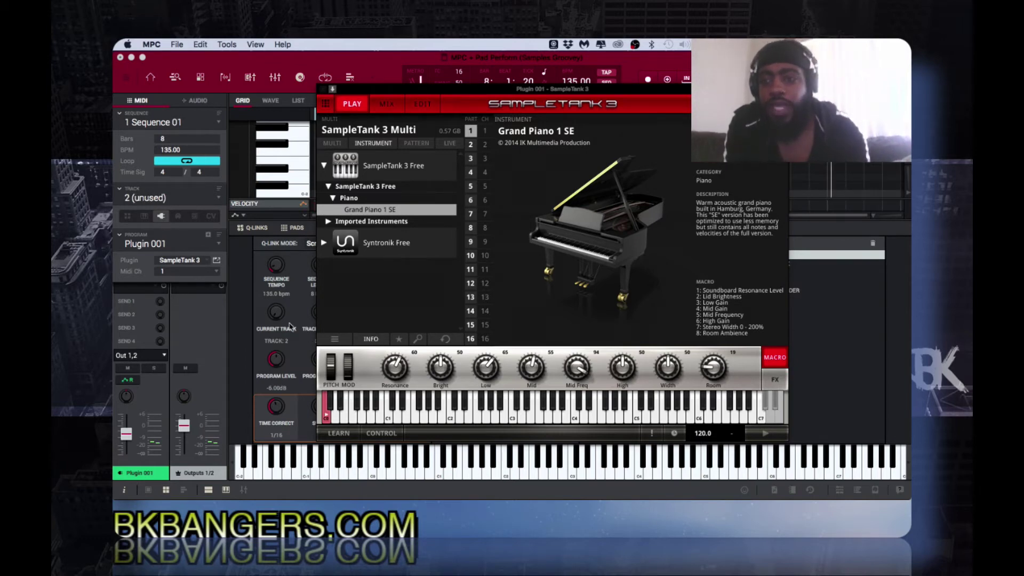
{"action": "left_click", "coordinate": [217, 261]}
{"action": "left_click", "coordinate": [217, 261]}
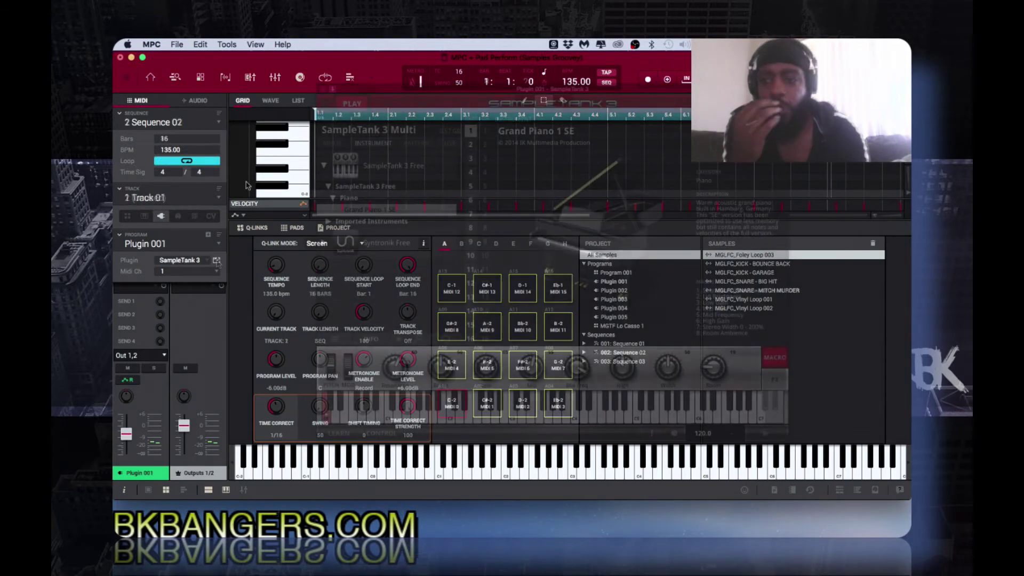
{"action": "left_click", "coordinate": [216, 261]}
{"action": "left_click", "coordinate": [216, 261]}
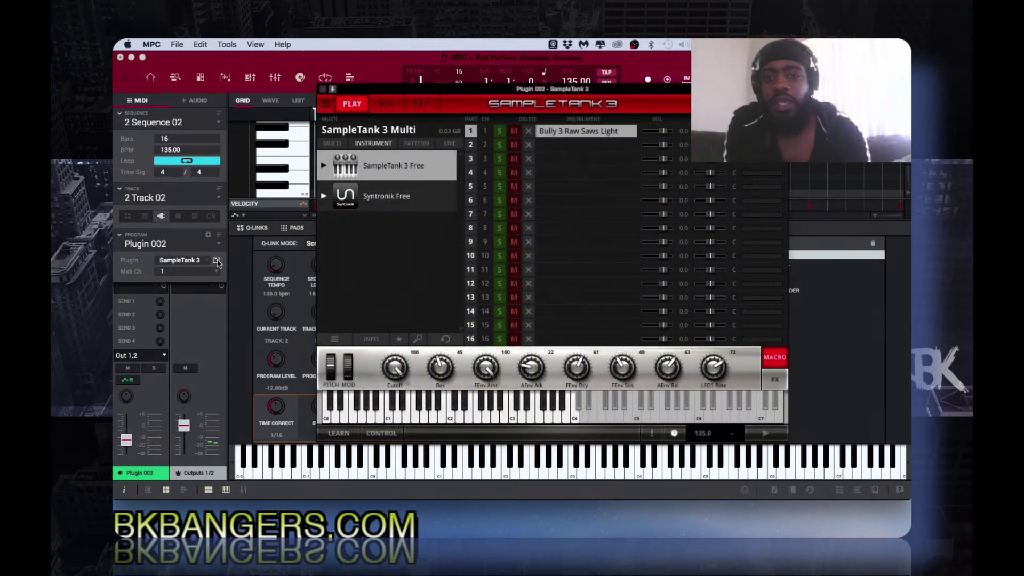
{"action": "left_click", "coordinate": [372, 340]}
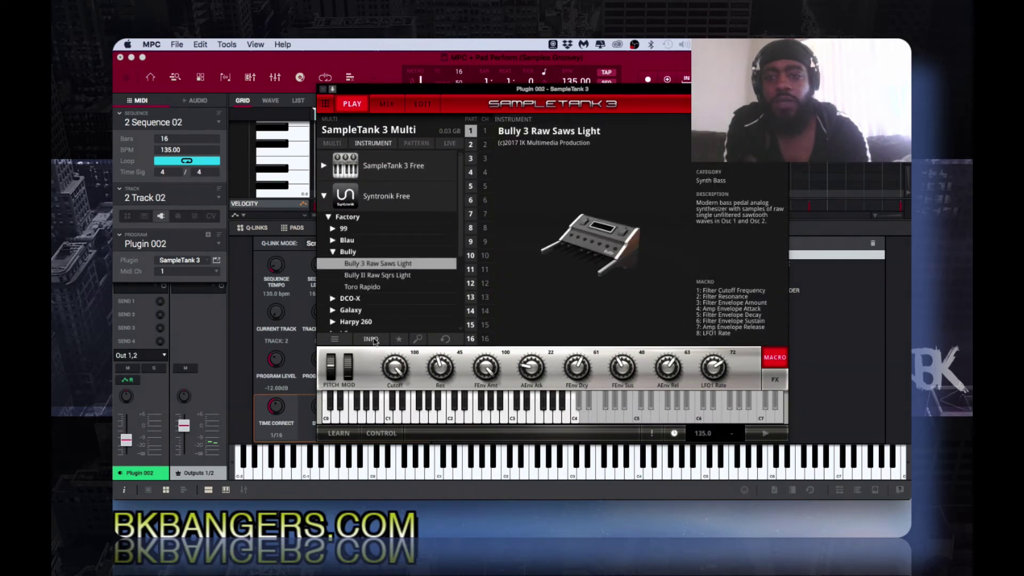
Close the plug-in window, solo Plugin 002 and start playback of Sequence 02.
{"action": "left_click", "coordinate": [159, 372]}
{"action": "left_click", "coordinate": [159, 372]}
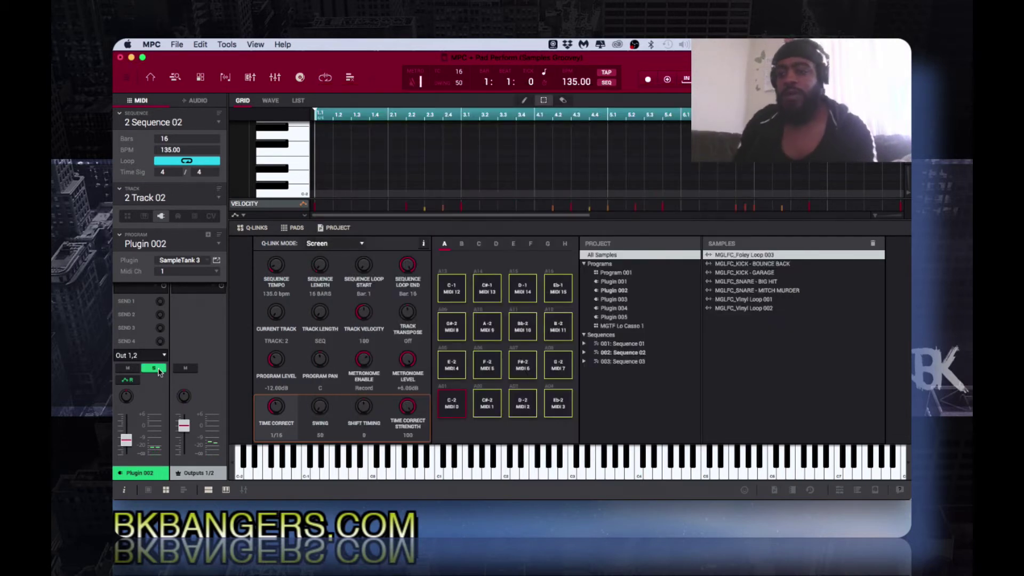
{"action": "key", "text": "space"}
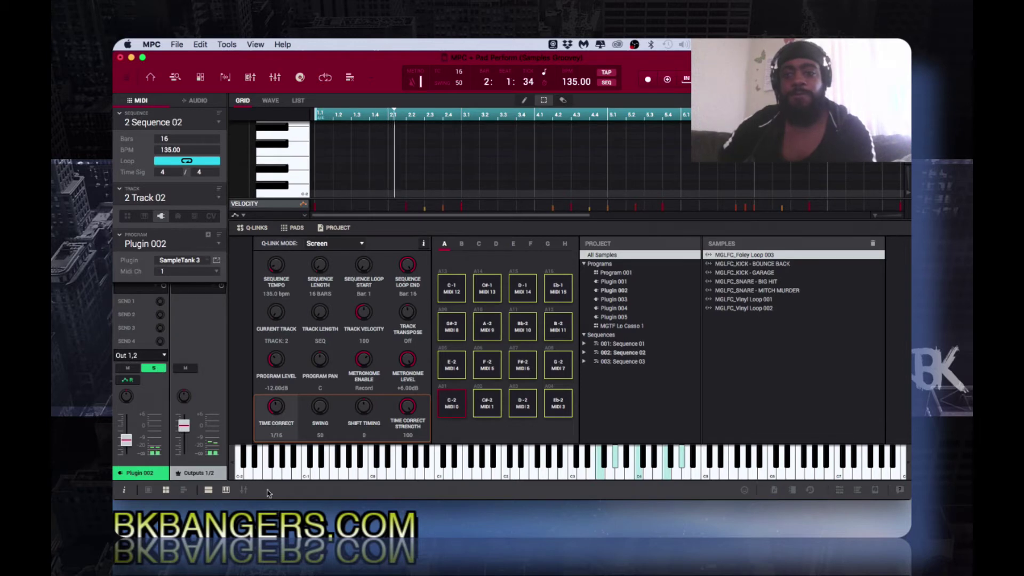
Enlarge the note grid to show Track 02's notes across the whole 16-bar sequence, and stop playback.
{"action": "left_click", "coordinate": [208, 490]}
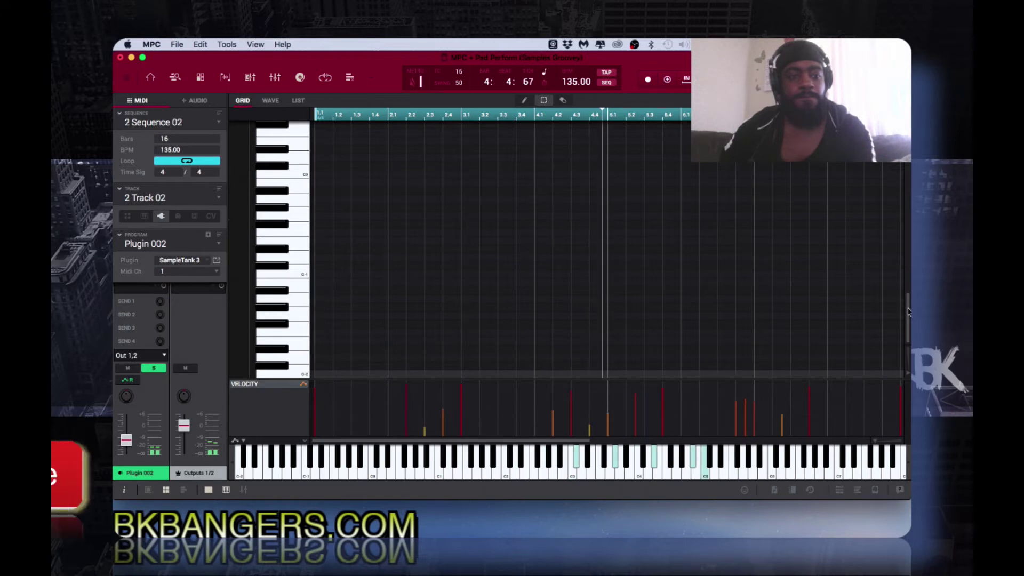
{"action": "scroll", "coordinate": [907, 285], "scroll_direction": "up", "scroll_amount": 5}
{"action": "scroll", "coordinate": [902, 230], "scroll_direction": "up", "scroll_amount": 5}
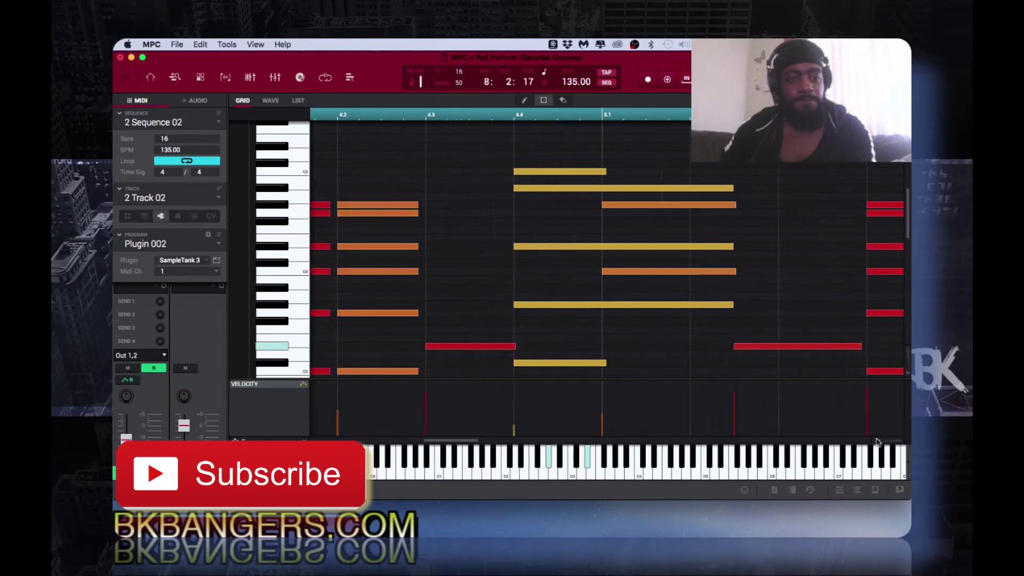
{"action": "scroll", "coordinate": [836, 440], "scroll_direction": "down", "scroll_amount": 3}
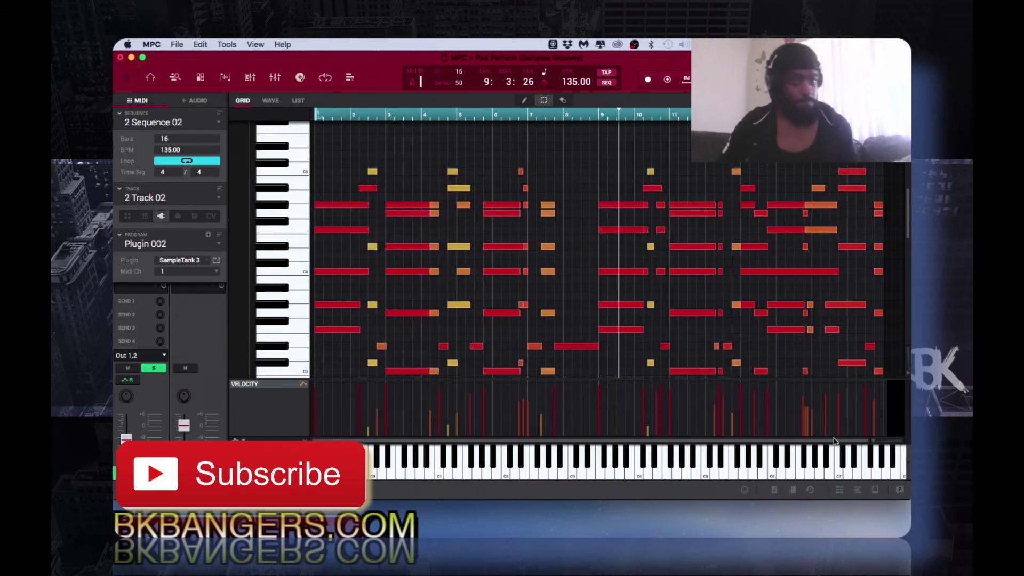
{"action": "key", "text": "space"}
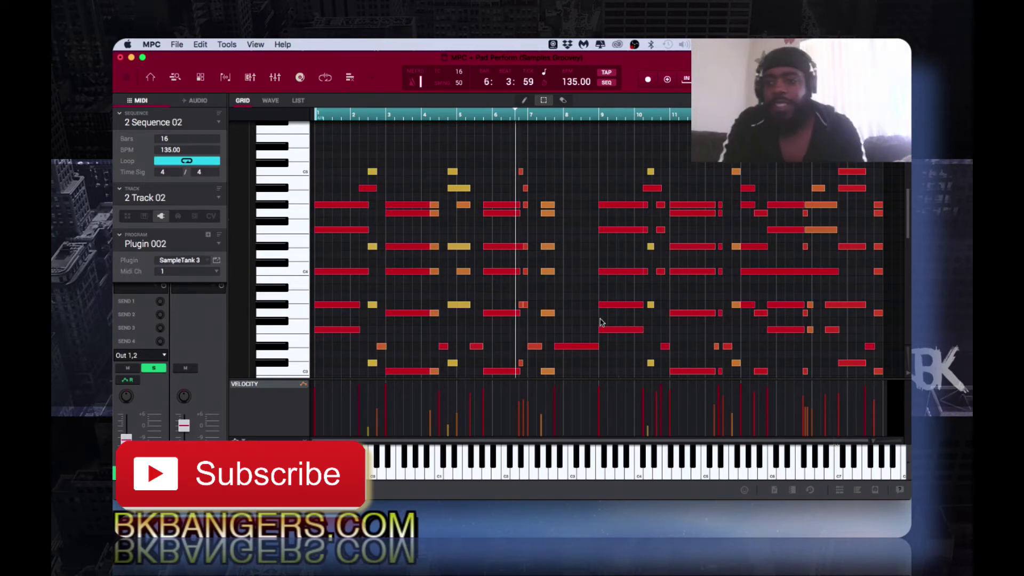
Clear Plugin 002's solo, switch to Track 03 and show the Ring Mod Sync Light information page in Plugin 003's SampleTank 3 window.
{"action": "key", "text": "e"}
{"action": "key", "text": "Down"}
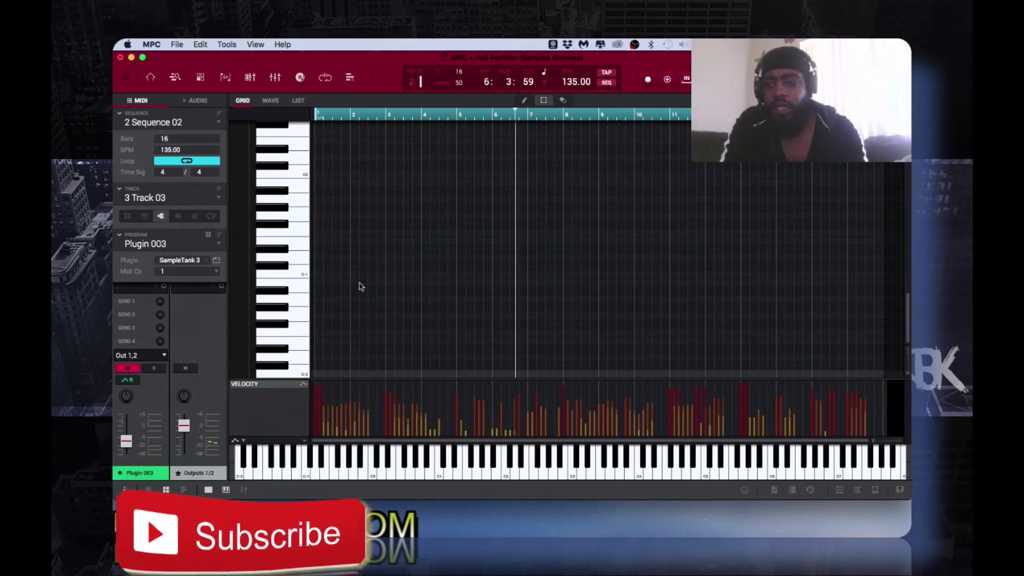
{"action": "key", "text": "s"}
{"action": "key", "text": "Up"}
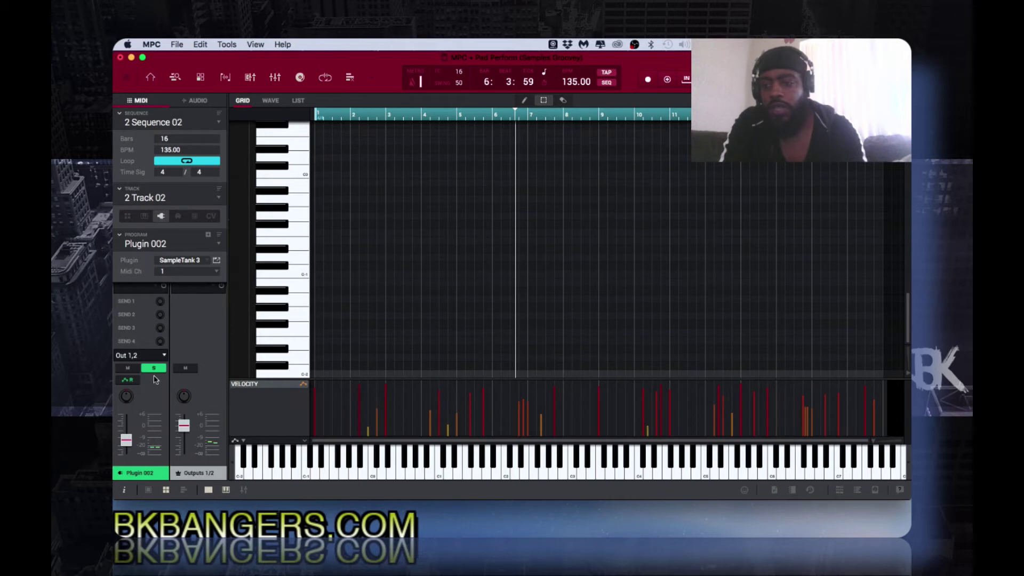
{"action": "key", "text": "Down"}
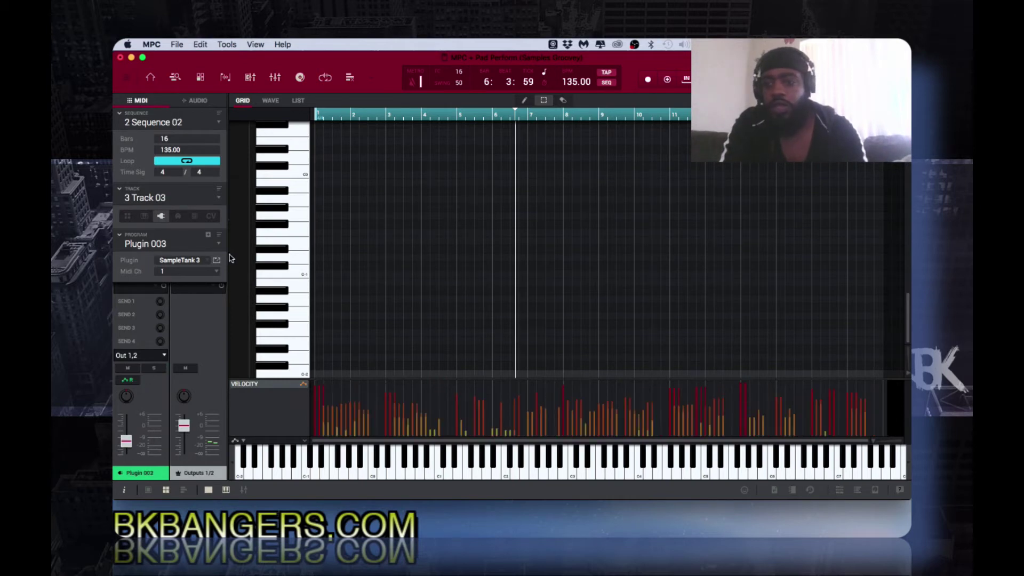
{"action": "left_click", "coordinate": [216, 260]}
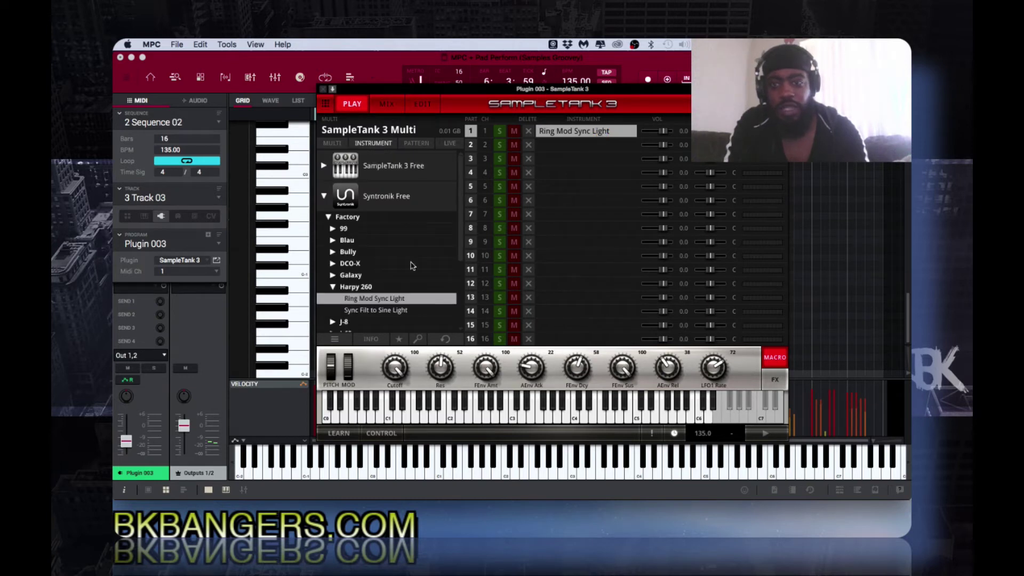
{"action": "left_click", "coordinate": [371, 339]}
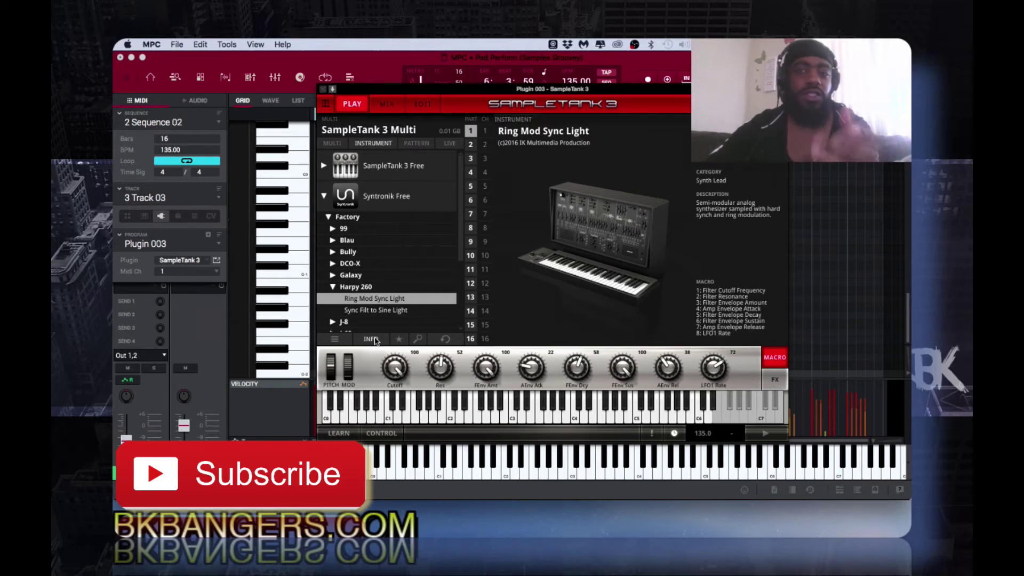
Close the plug-in window, solo Plugin 003 and play Sequence 02 with Track 03's notes in view in the grid.
{"action": "left_click", "coordinate": [383, 65]}
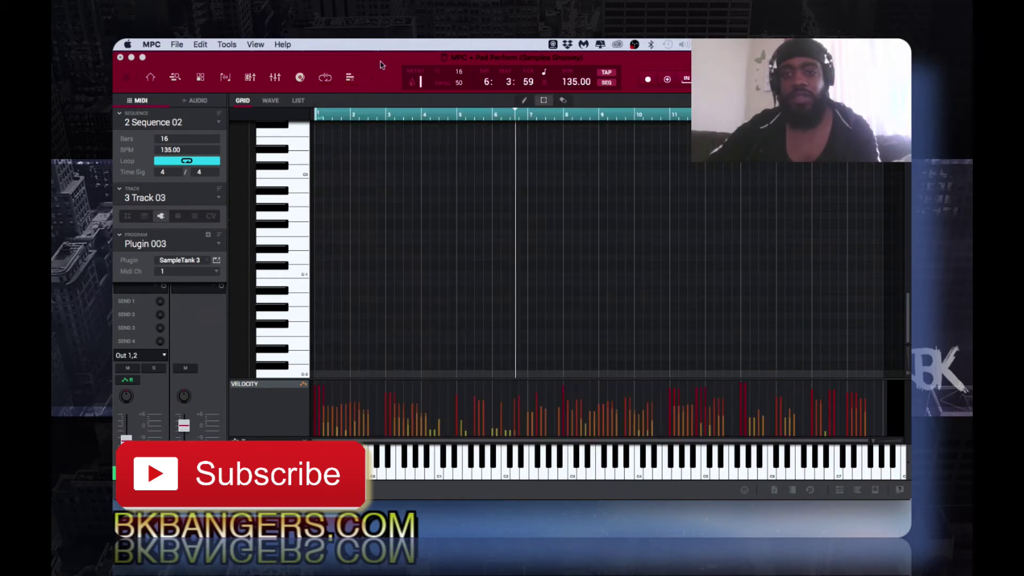
{"action": "left_click", "coordinate": [154, 369]}
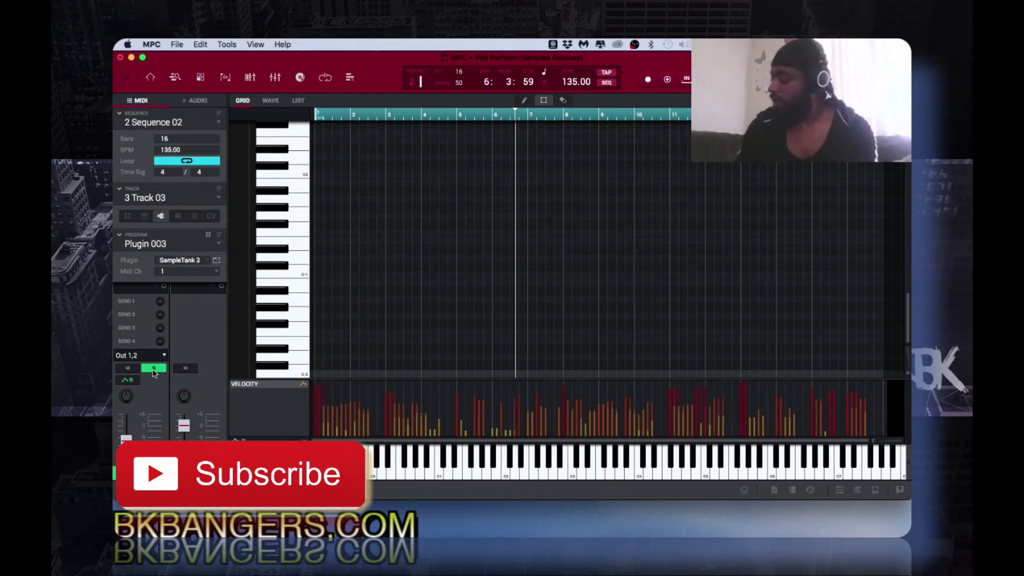
{"action": "key", "text": "space"}
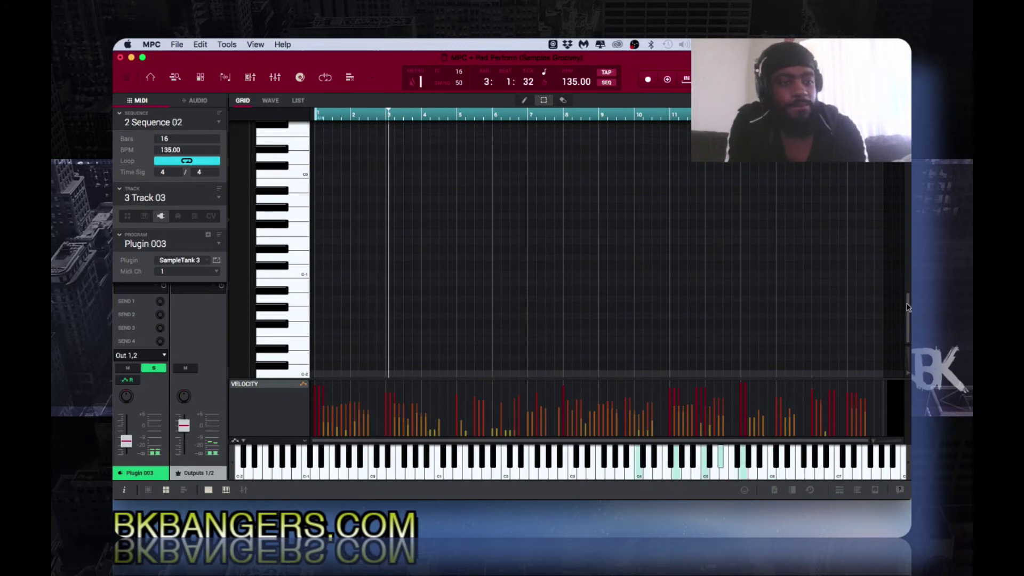
{"action": "left_click_drag", "start_coordinate": [908, 308], "coordinate": [904, 188]}
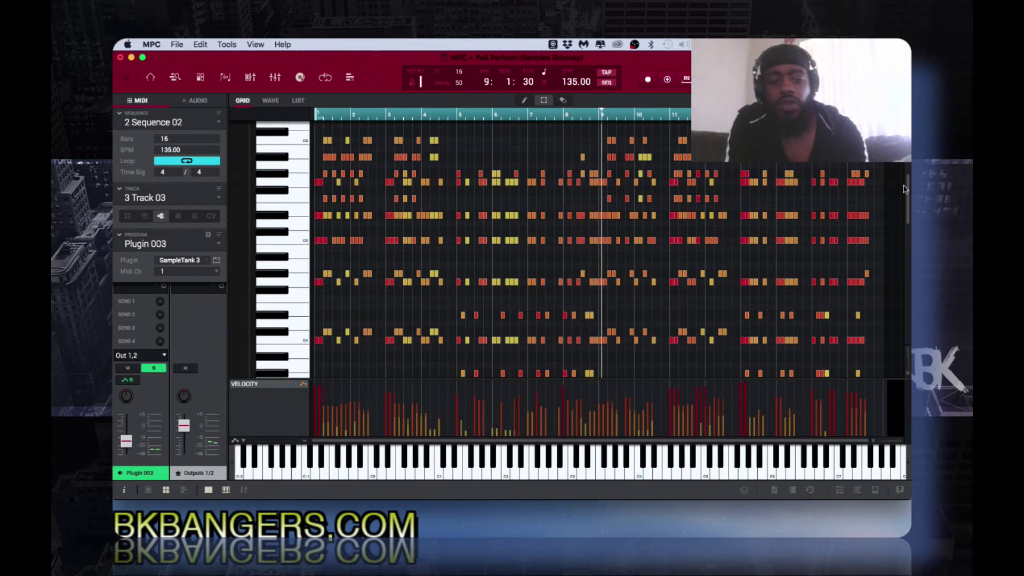
Clear Plugin 003's solo, switch to Track 04 and show the J-8 Submarine Pad information page in Plugin 004's SampleTank 3 window.
{"action": "left_click", "coordinate": [153, 368]}
{"action": "key", "text": "Right"}
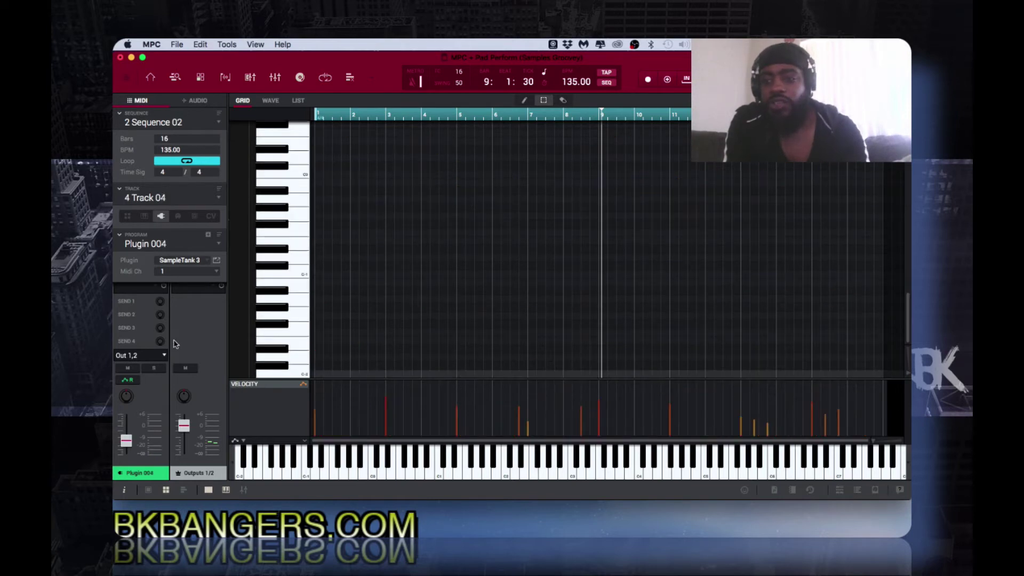
{"action": "left_click", "coordinate": [216, 261]}
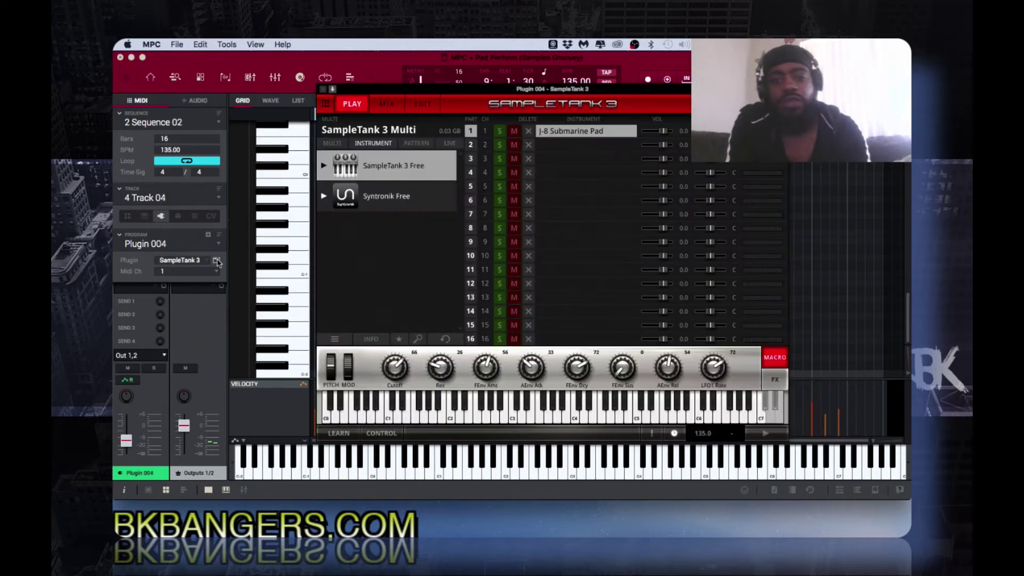
{"action": "left_click", "coordinate": [569, 133]}
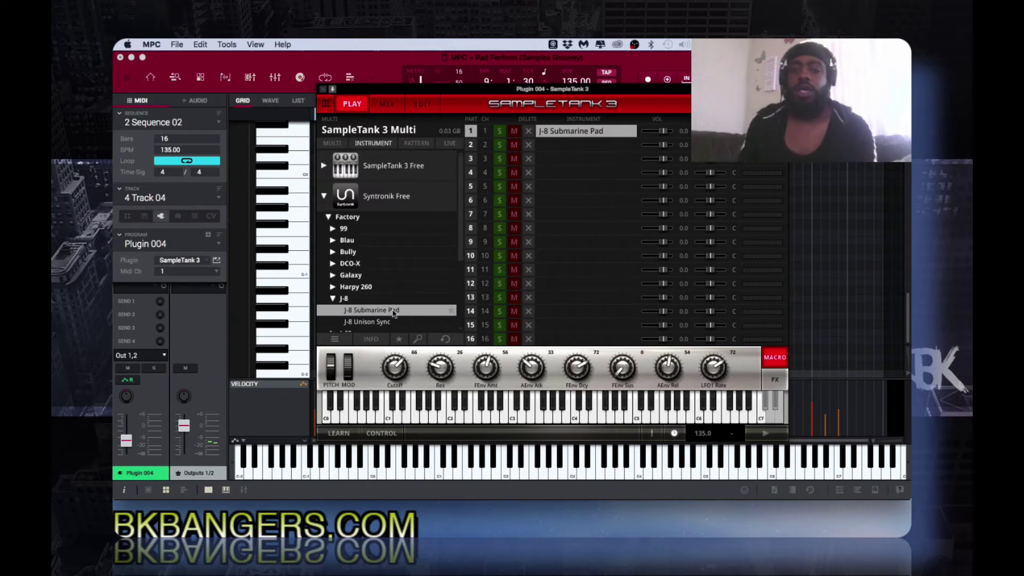
{"action": "left_click", "coordinate": [371, 340]}
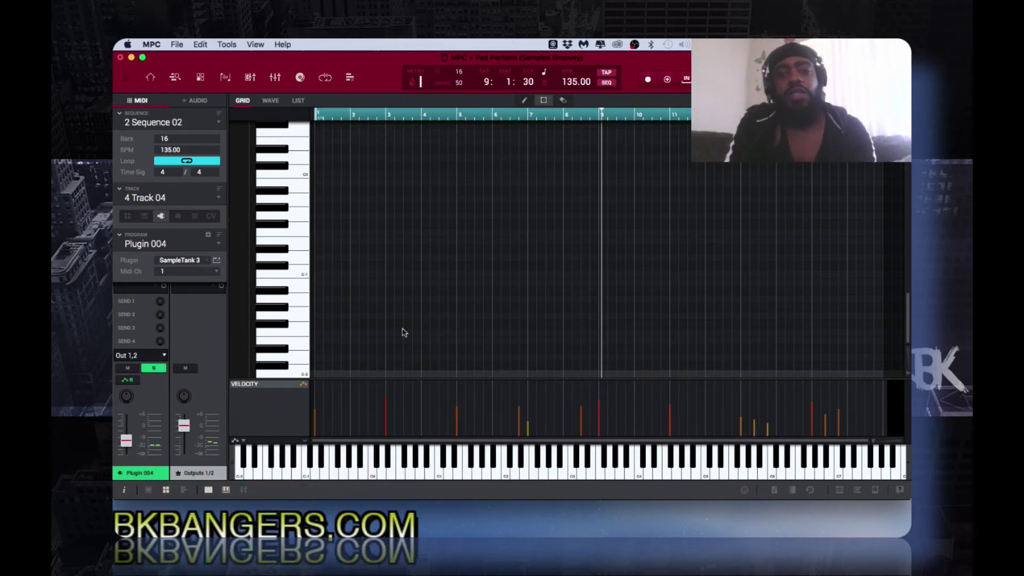
Play Sequence 02 with Plugin 004 soloed and show Track 04's chord notes in the grid.
{"action": "key", "text": "space"}
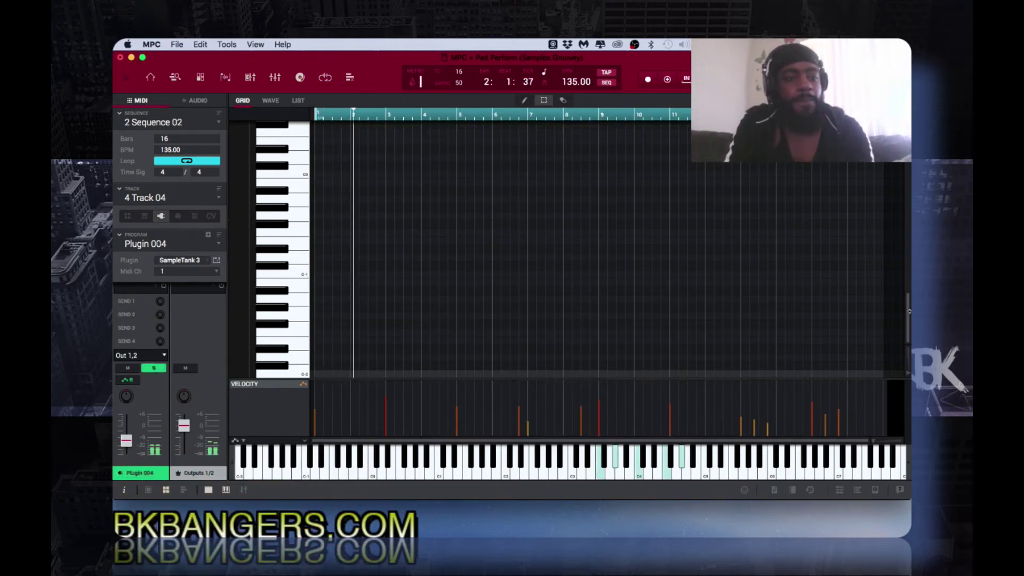
{"action": "left_click_drag", "start_coordinate": [908, 311], "coordinate": [906, 223]}
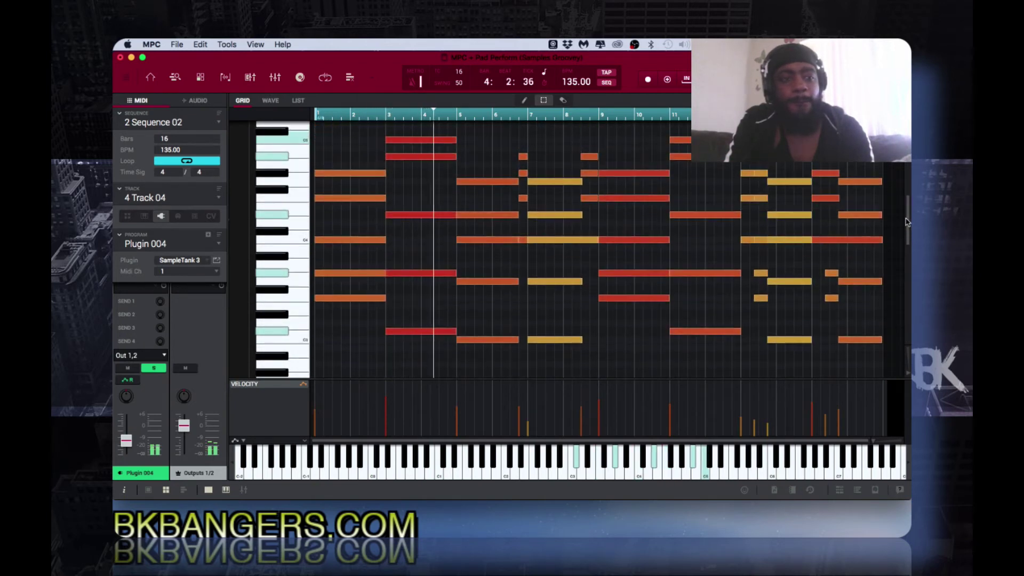
{"action": "scroll", "coordinate": [908, 223], "scroll_direction": "up", "scroll_amount": 1}
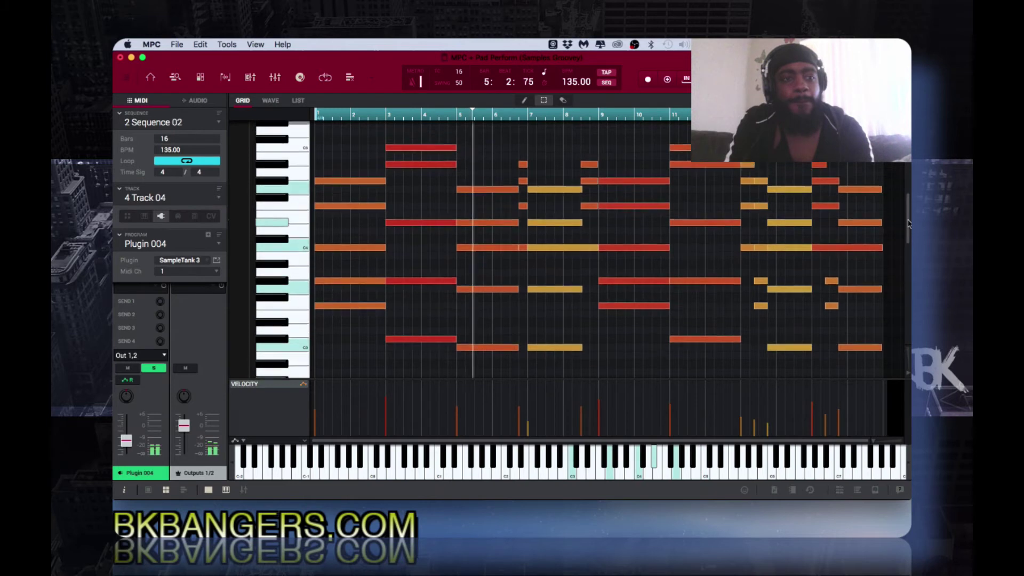
{"action": "scroll", "coordinate": [908, 223], "scroll_direction": "up", "scroll_amount": 1}
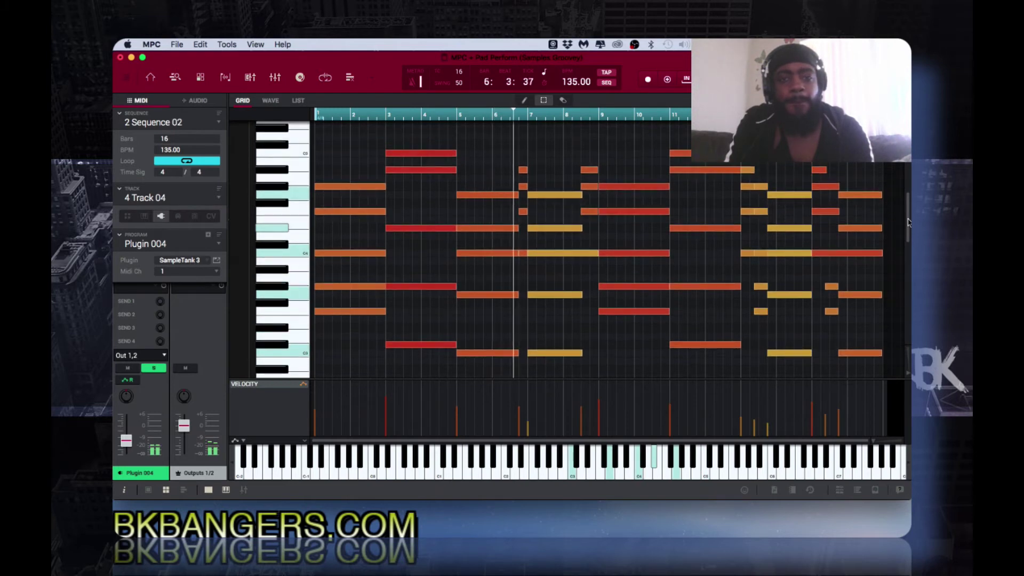
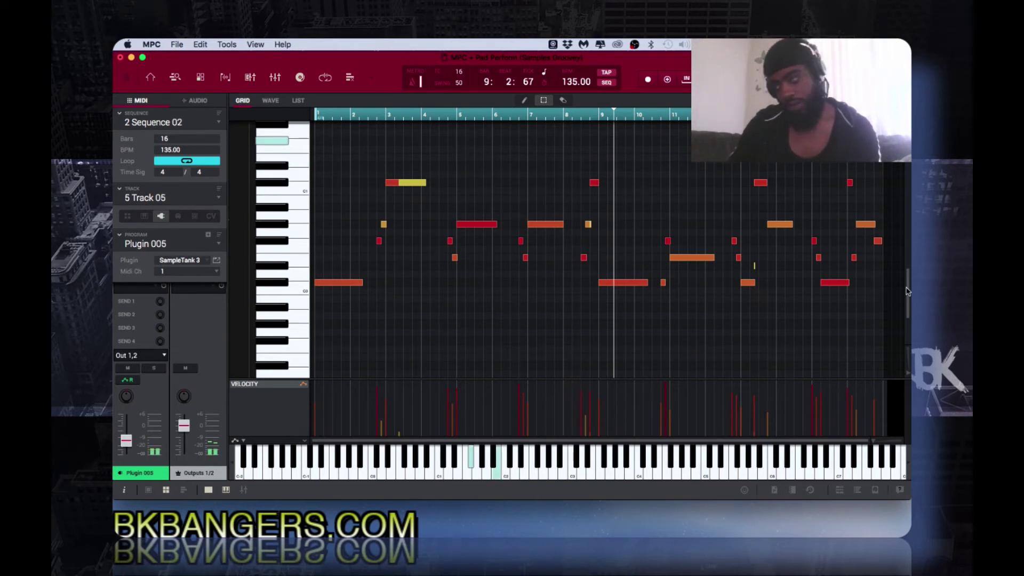
Open Plugin 005's SampleTank 3 window, locate 001 Andromibass Leg in the instrument library and show its information page.
{"action": "left_click", "coordinate": [217, 261]}
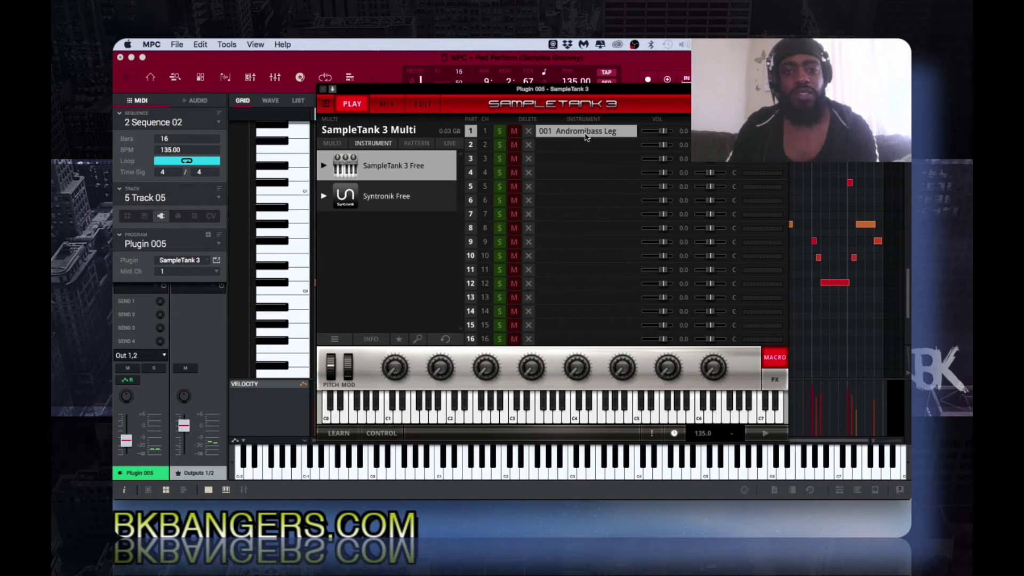
{"action": "left_click", "coordinate": [586, 137]}
{"action": "left_click", "coordinate": [372, 340]}
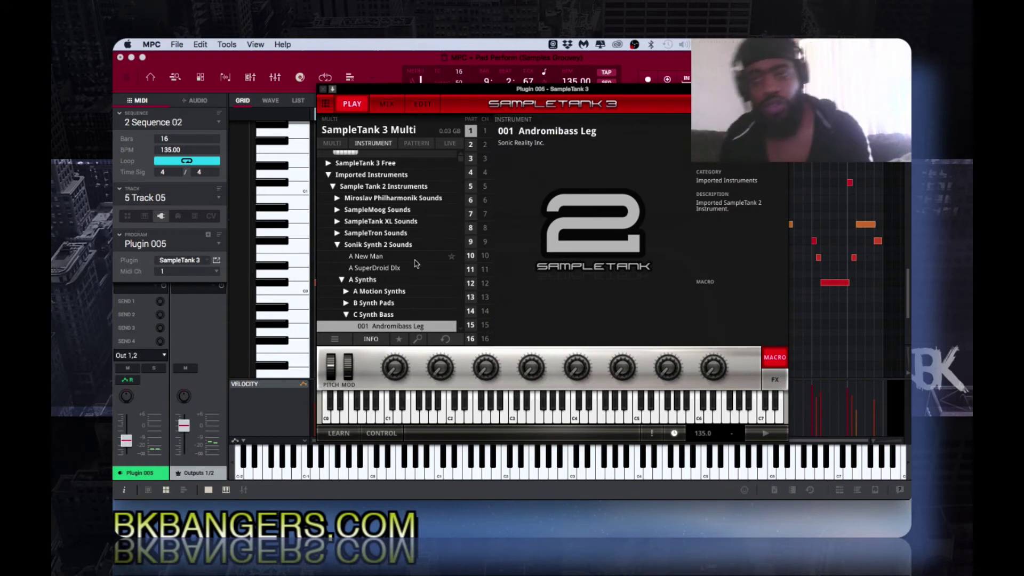
{"action": "scroll", "coordinate": [417, 264], "scroll_direction": "down", "scroll_amount": 1}
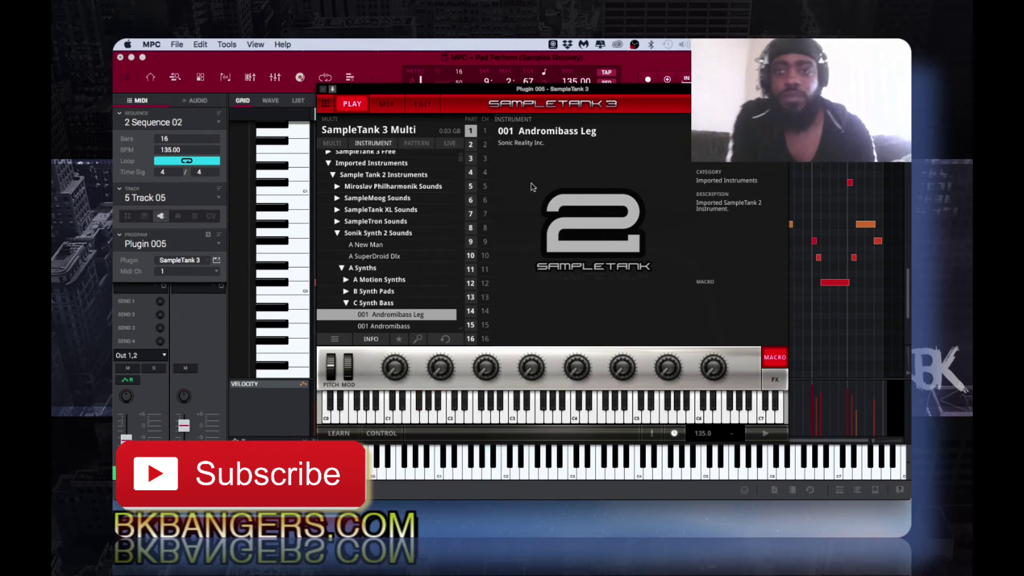
Close the plug-in window, solo Plugin 005 and play Track 05's bass part in Sequence 02.
{"action": "left_click", "coordinate": [323, 90]}
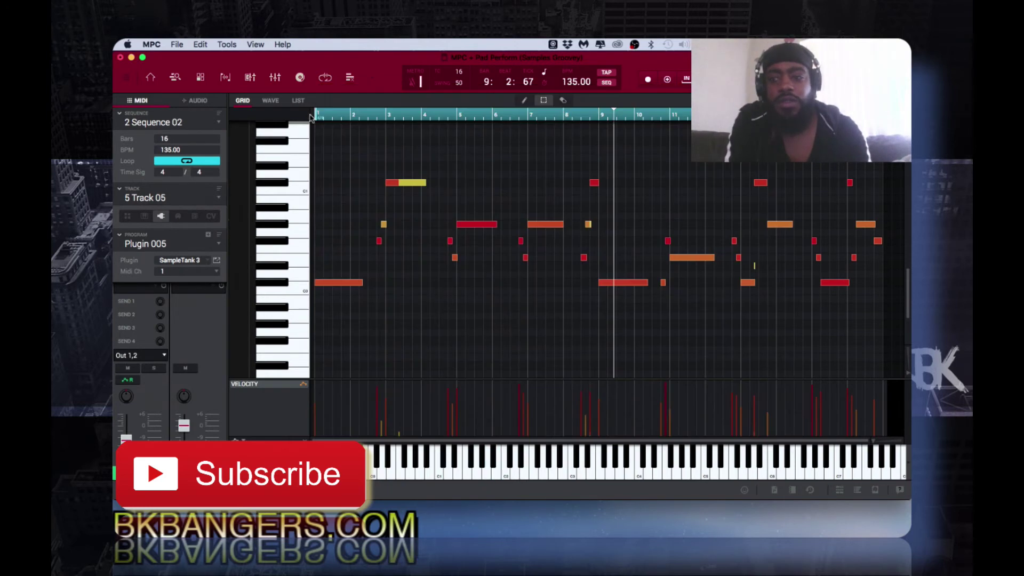
{"action": "left_click", "coordinate": [156, 369]}
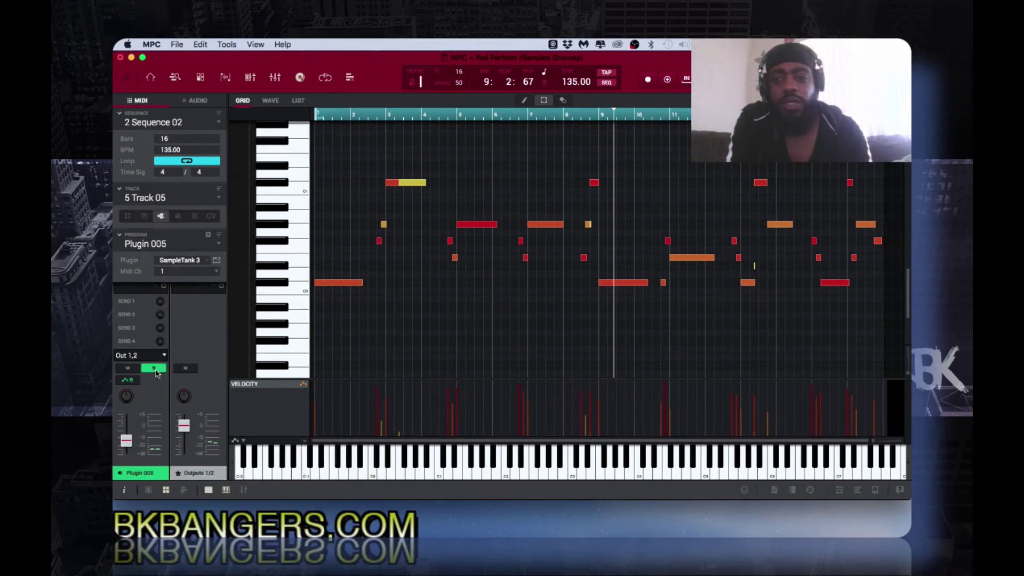
{"action": "key", "text": "space"}
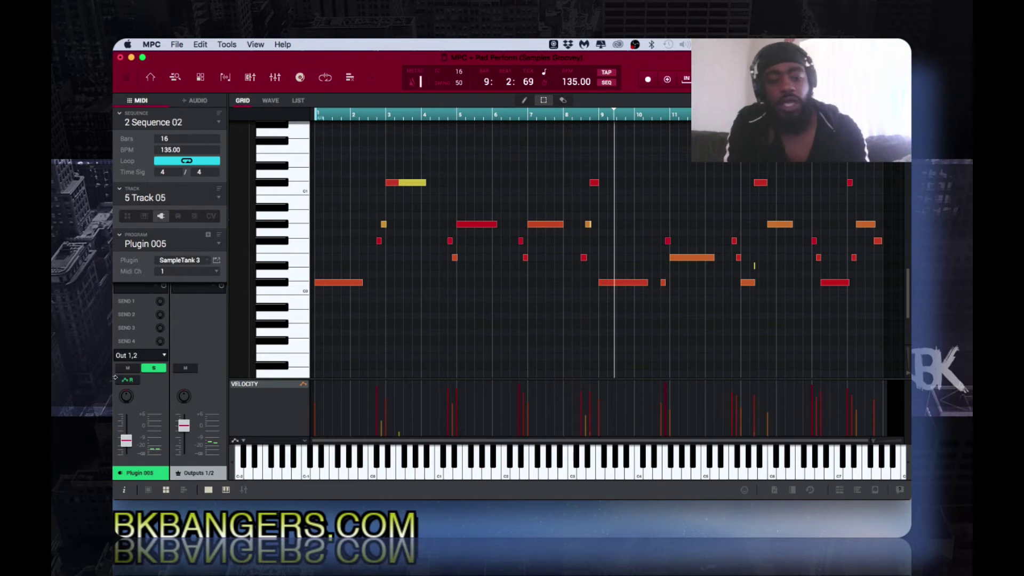
Clear Plugin 005's solo and play Sequence 02 with all tracks sounding while showing Track 05's notes.
{"action": "key", "text": "ctrl+Right"}
{"action": "key", "text": "ctrl+Left"}
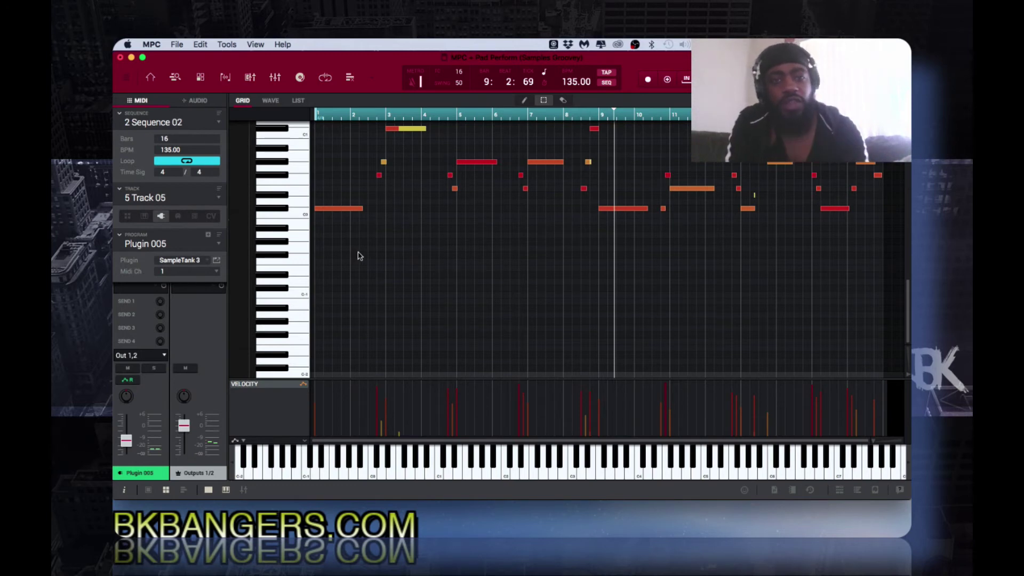
{"action": "key", "text": "space"}
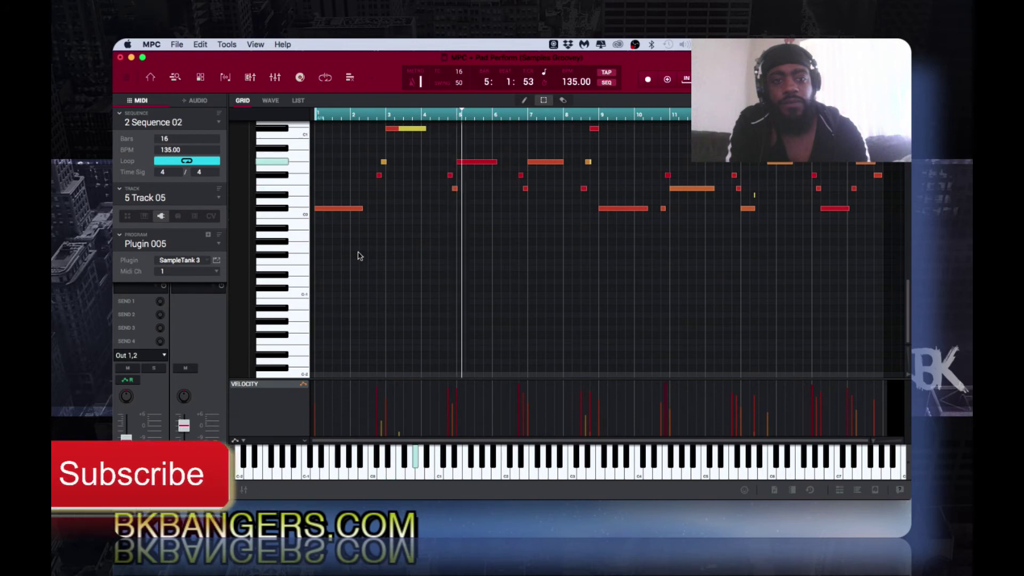
{"action": "scroll", "coordinate": [472, 222], "scroll_direction": "up", "scroll_amount": 5}
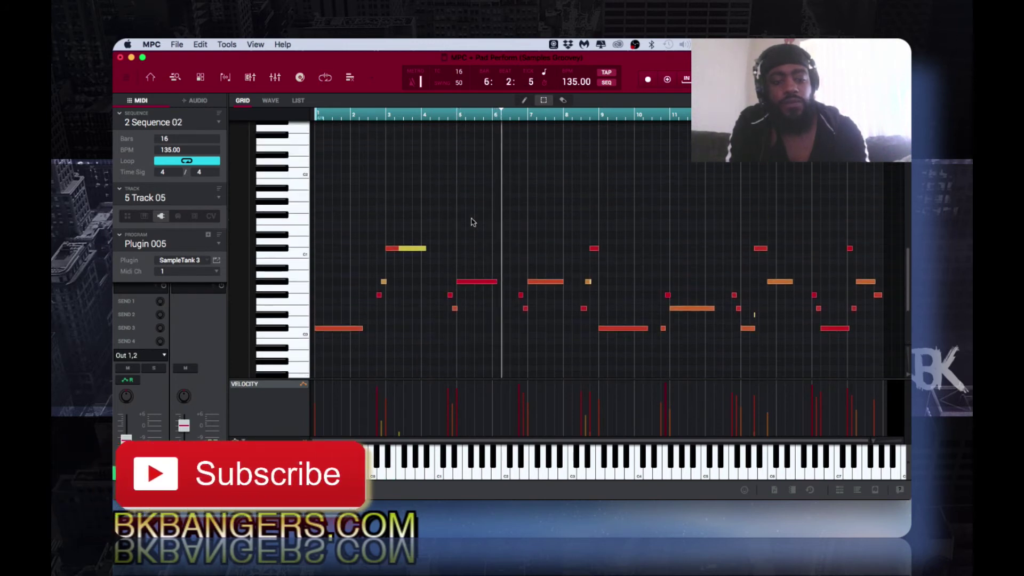
Step back to Track 04 and Track 03 during playback, bringing each track's notes into view in the grid.
{"action": "key", "text": "super+3"}
{"action": "key", "text": "minus"}
{"action": "key", "text": "super+2"}
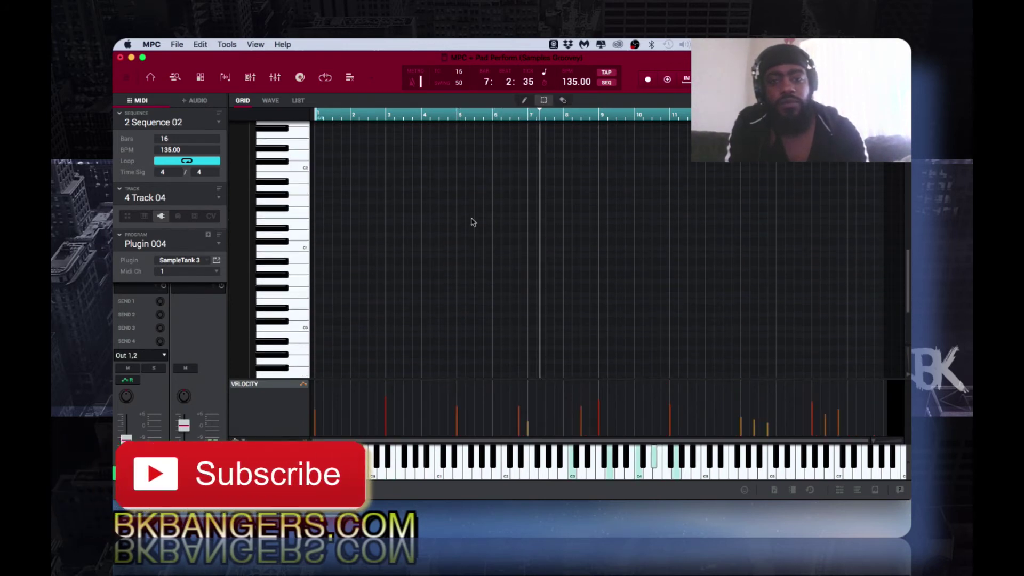
{"action": "scroll", "coordinate": [472, 222], "scroll_direction": "up", "scroll_amount": 5}
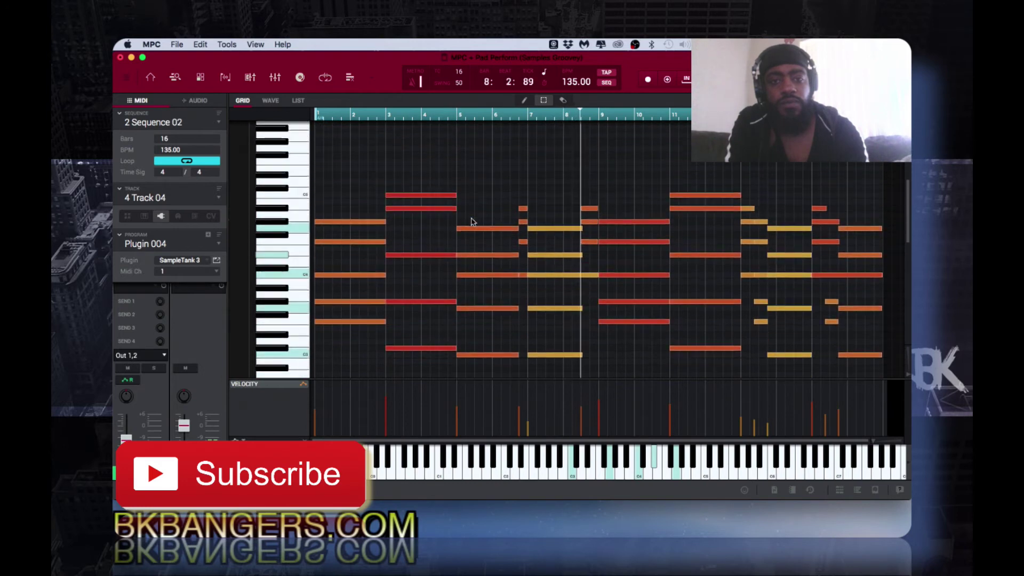
{"action": "key", "text": "super+3"}
{"action": "key", "text": "minus"}
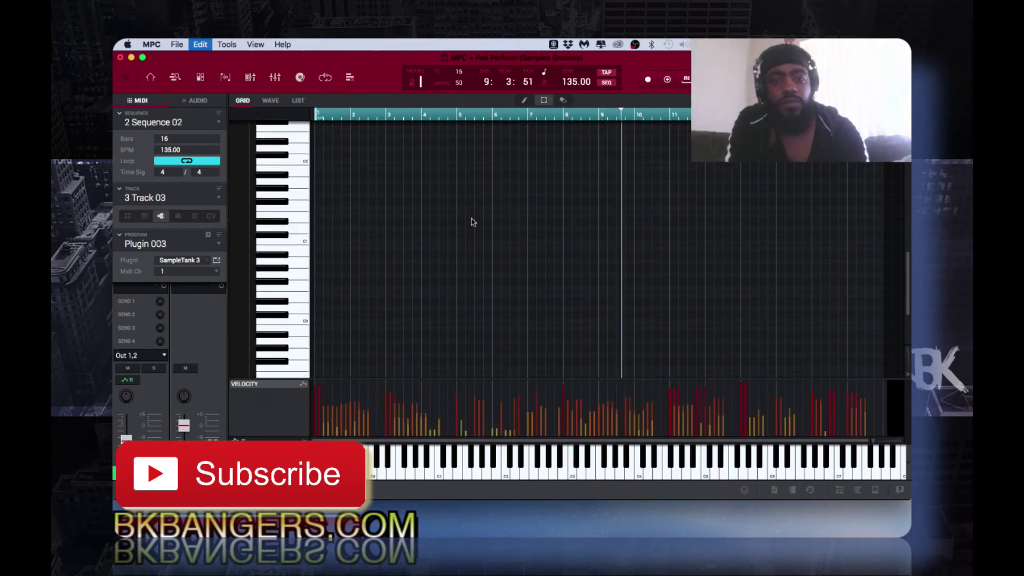
{"action": "key", "text": "super+2"}
{"action": "scroll", "coordinate": [471, 223], "scroll_direction": "up", "scroll_amount": 10}
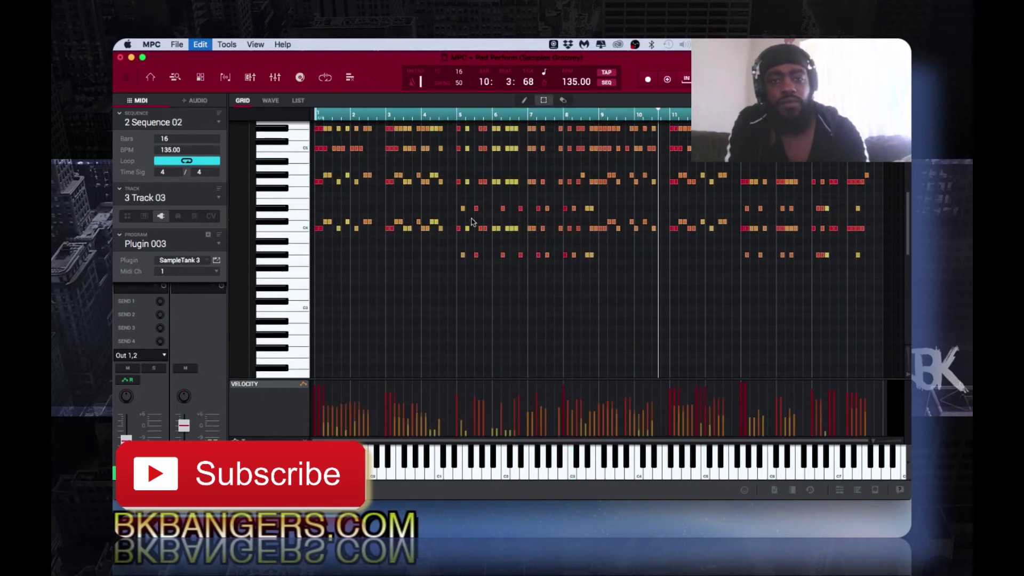
{"action": "scroll", "coordinate": [471, 222], "scroll_direction": "up", "scroll_amount": 4}
Continue back to Track 02 to show its notes during playback, and switch to Track 01.
{"action": "key", "text": "super+3"}
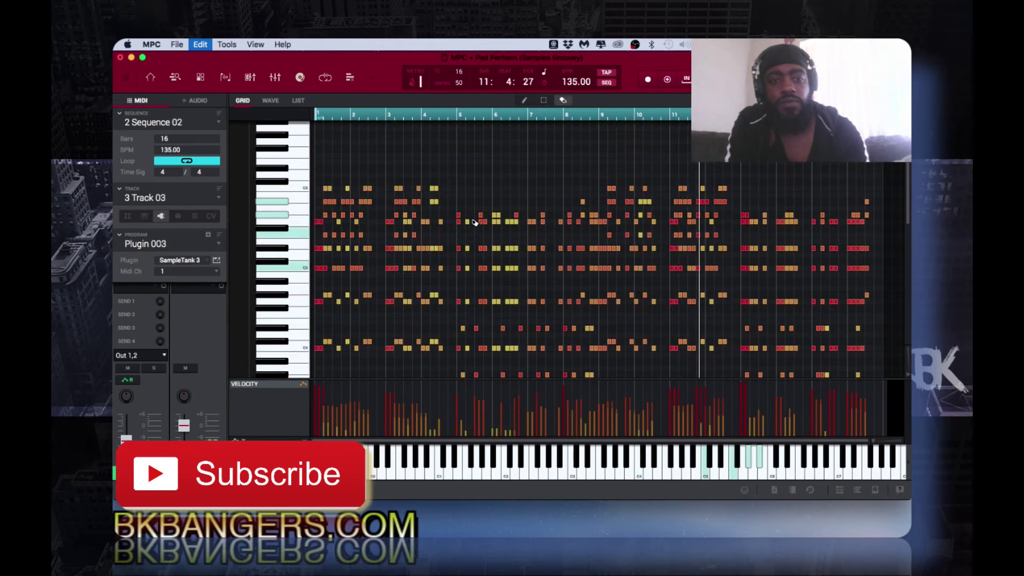
{"action": "key", "text": "minus"}
{"action": "key", "text": "super+2"}
{"action": "scroll", "coordinate": [472, 222], "scroll_direction": "up", "scroll_amount": 5}
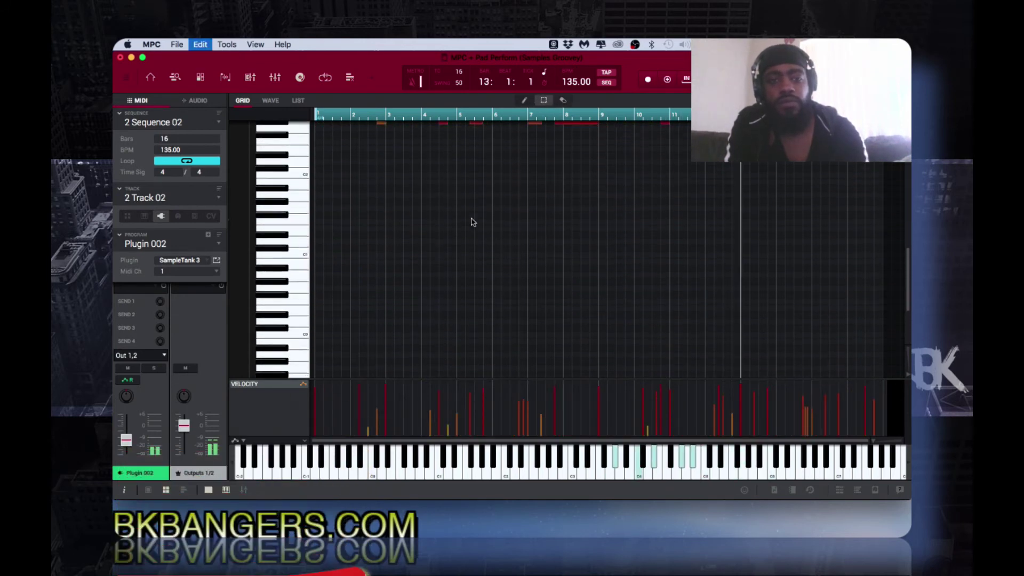
{"action": "scroll", "coordinate": [472, 223], "scroll_direction": "up", "scroll_amount": 8}
{"action": "key", "text": "super+3"}
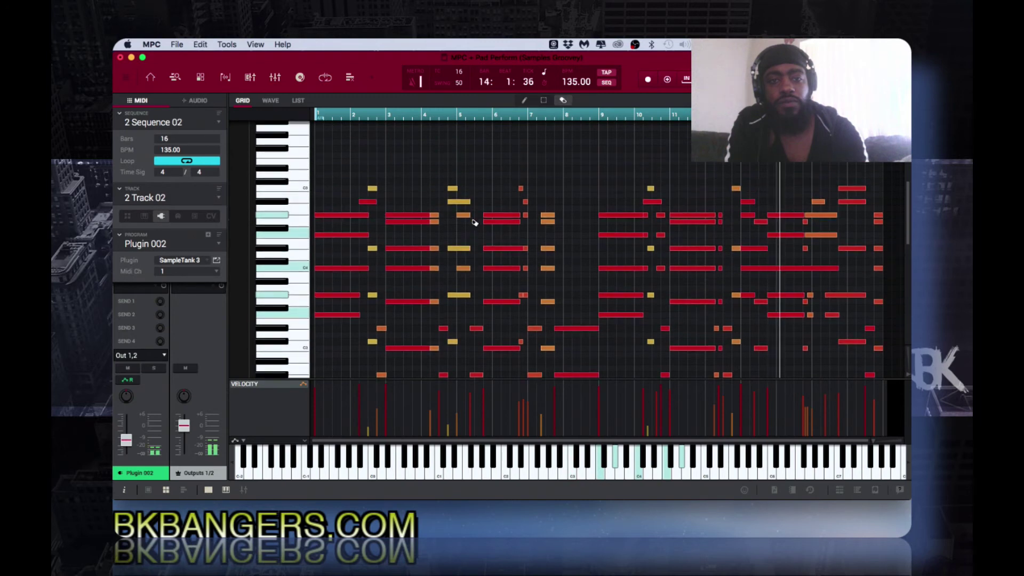
{"action": "key", "text": "minus"}
{"action": "key", "text": "super+2"}
{"action": "scroll", "coordinate": [472, 223], "scroll_direction": "down", "scroll_amount": 12}
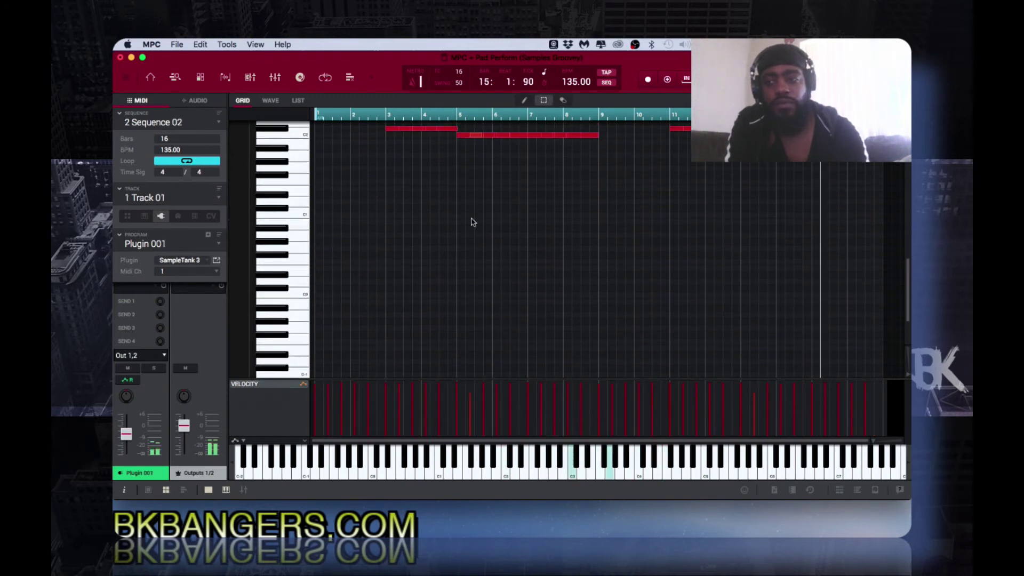
Bring Track 01's notes into view in Sequence 02, and switch to Track 06 of Sequence 03.
{"action": "scroll", "coordinate": [472, 222], "scroll_direction": "up", "scroll_amount": 8}
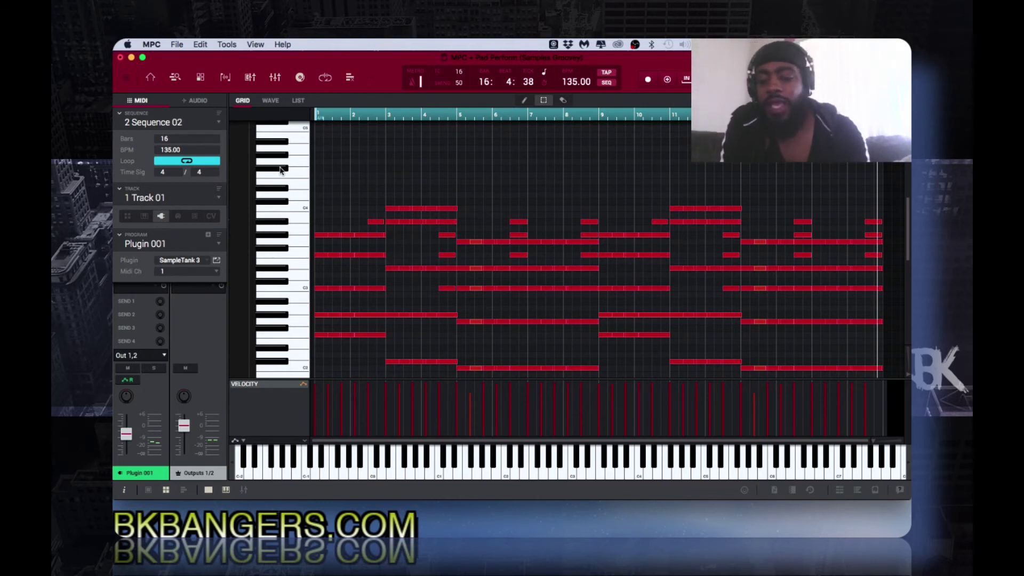
{"action": "key", "text": "plus"}
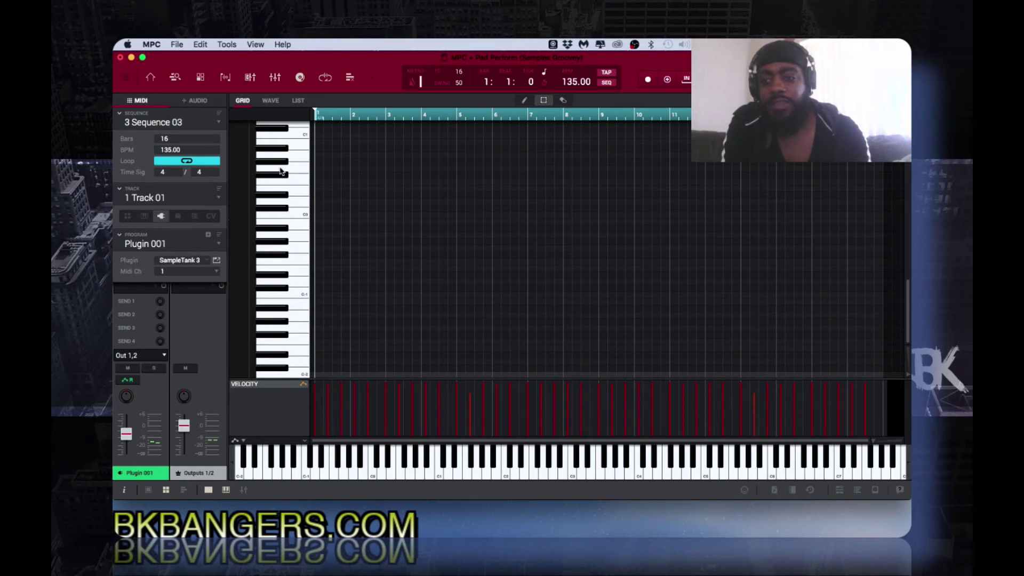
{"action": "key", "text": "shift+plus"}
{"action": "key", "text": "shift+plus"}
{"action": "key", "text": "shift+plus"}
{"action": "key", "text": "shift+plus"}
{"action": "key", "text": "shift+plus"}
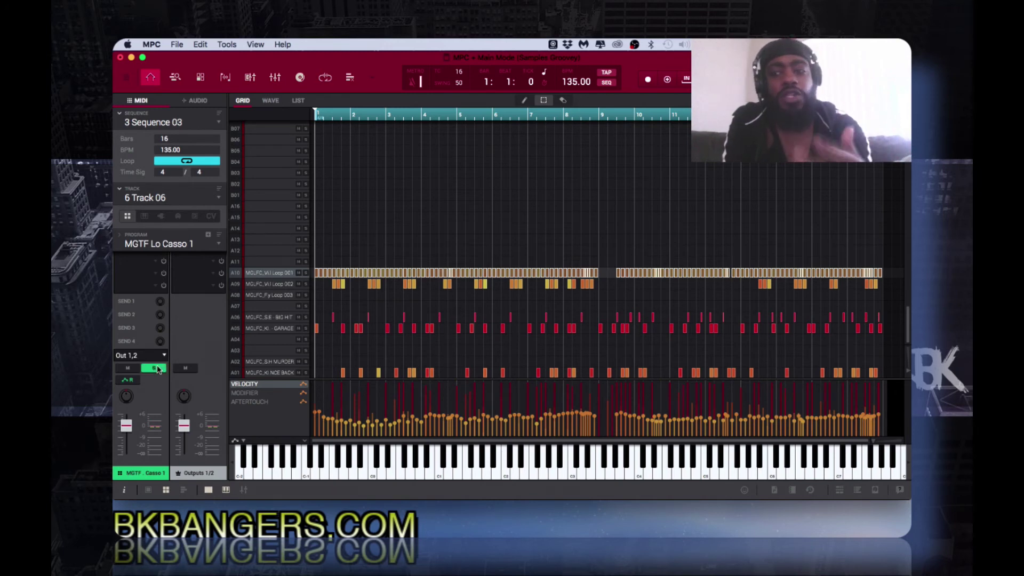
Play Sequence 03 with the drum track soloed and with all tracks sounding, and show the Q-Links, pads and project section.
{"action": "key", "text": "space"}
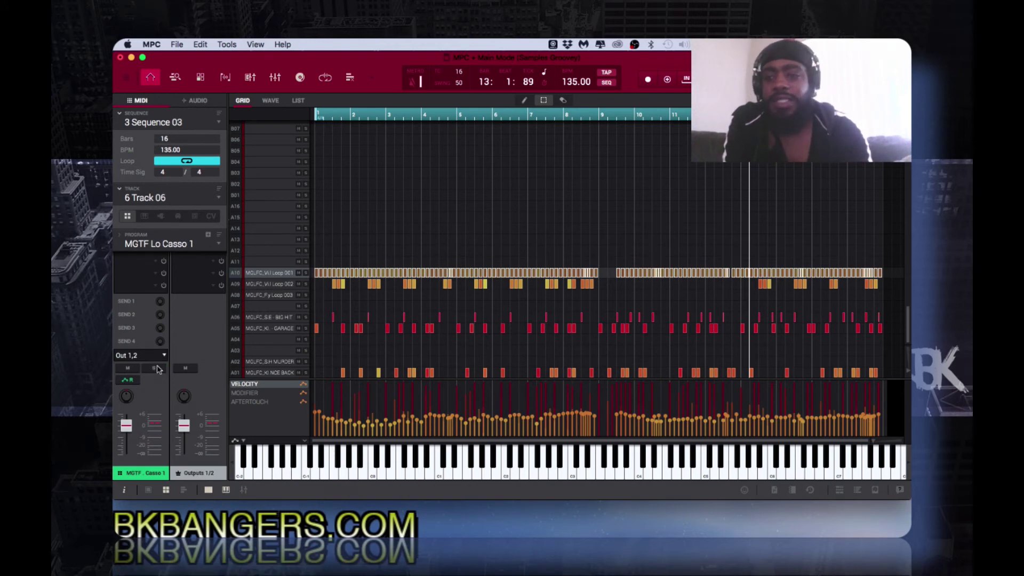
{"action": "key", "text": "space"}
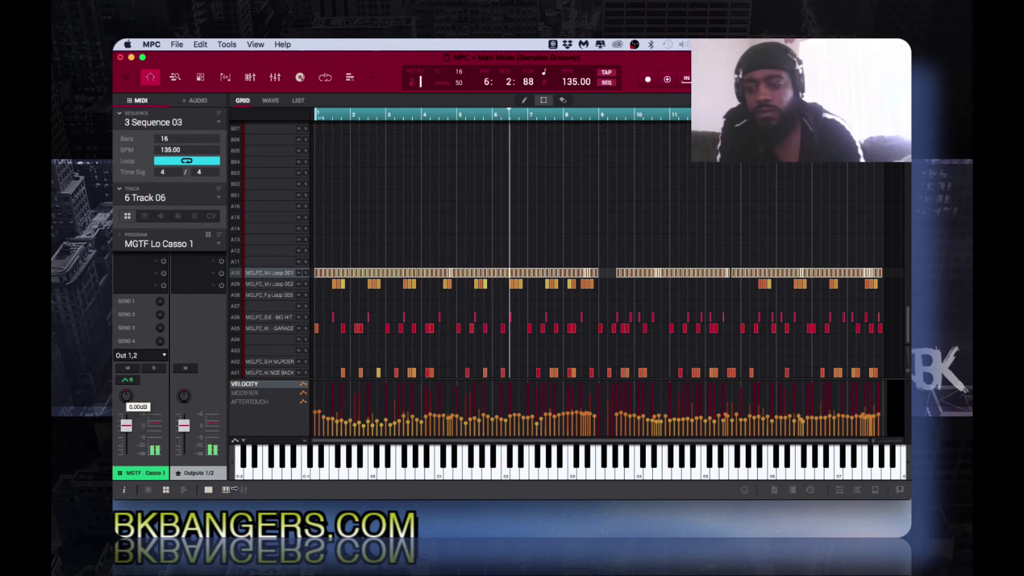
{"action": "left_click", "coordinate": [208, 491]}
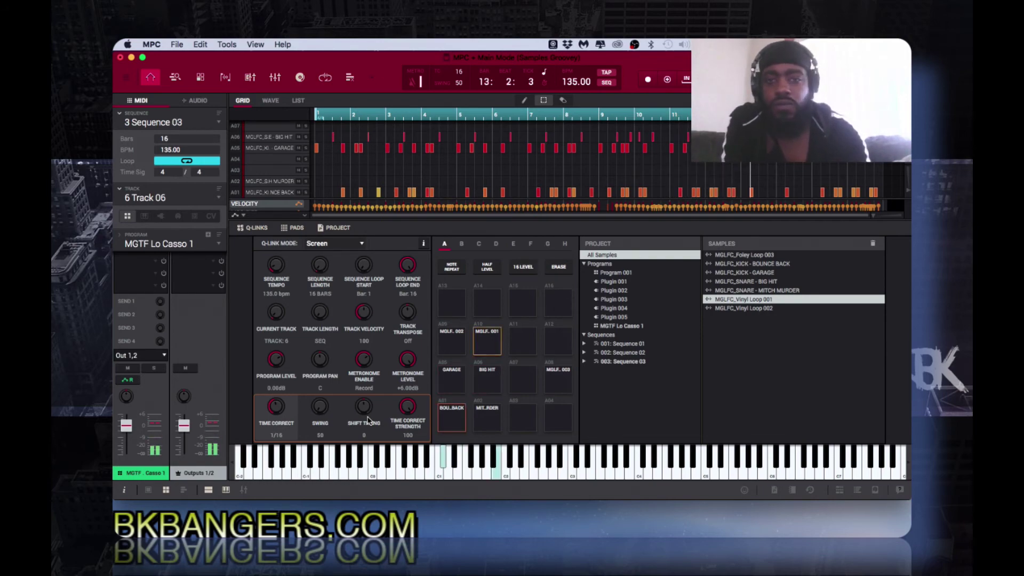
Bring the Grand Piano 1 SE and Ring Mod Sync Light plug-in windows forward, and move the Ring Mod Sync Light window aside.
{"action": "key", "text": "ctrl+Up"}
{"action": "key", "text": "ctrl+Up"}
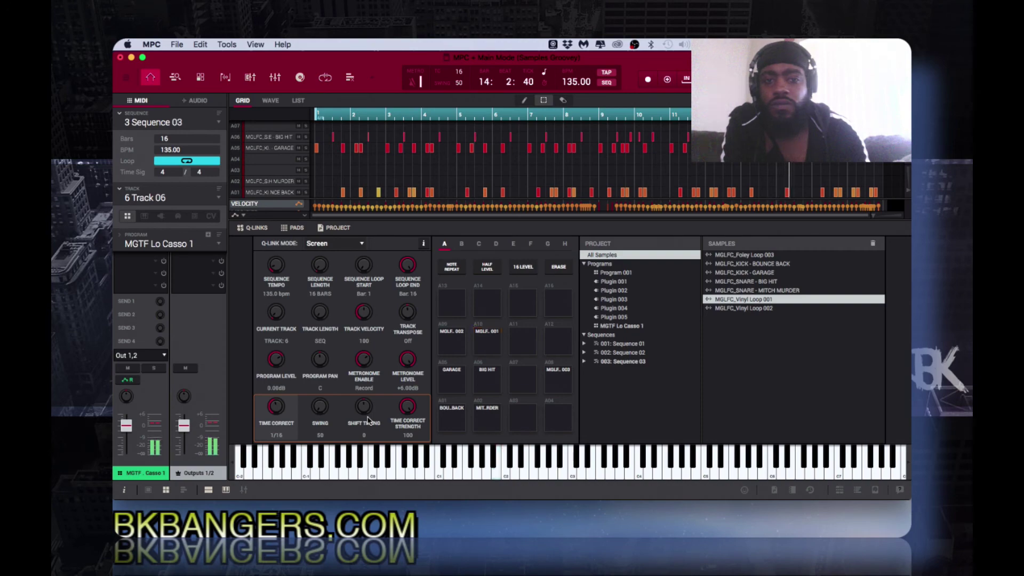
{"action": "key", "text": "ctrl+Up"}
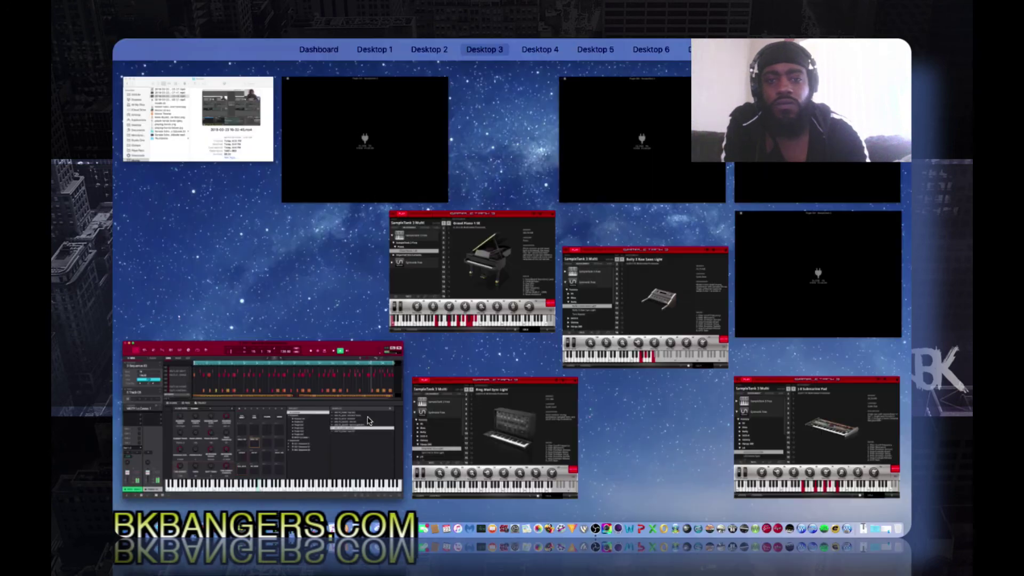
{"action": "left_click", "coordinate": [523, 261]}
{"action": "key", "text": "ctrl+Up"}
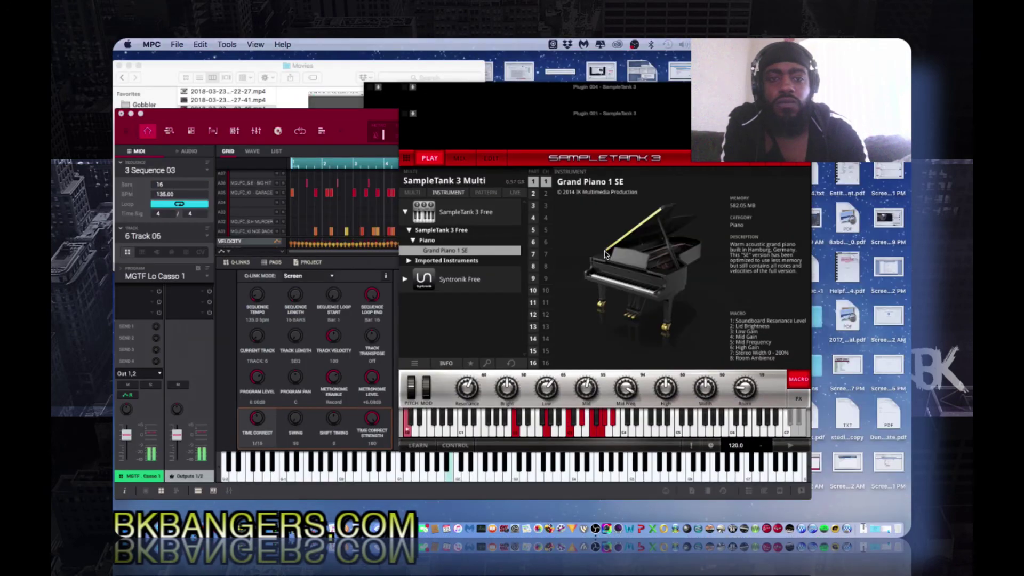
{"action": "left_click", "coordinate": [687, 290]}
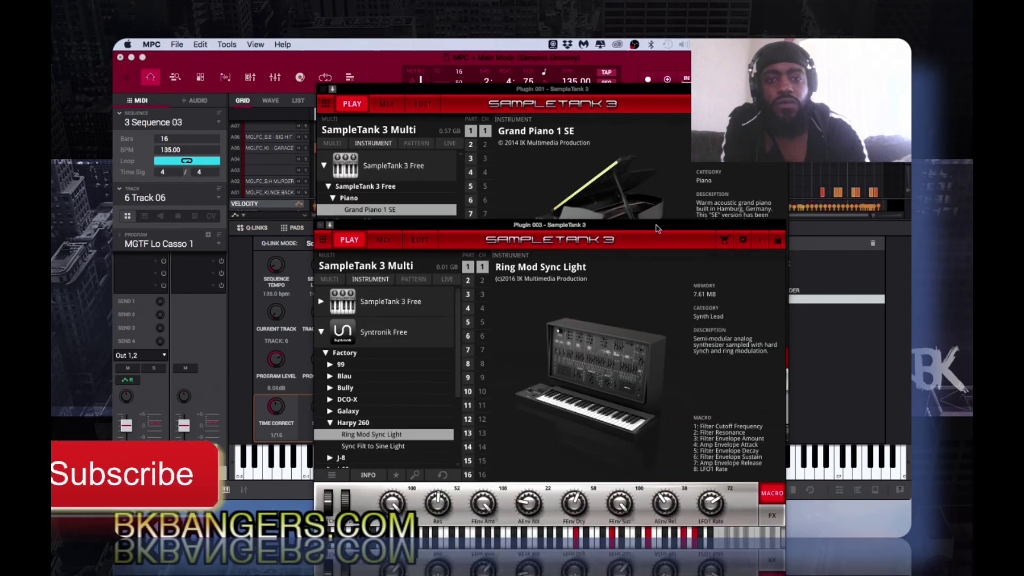
{"action": "left_click_drag", "start_coordinate": [639, 167], "coordinate": [312, 206]}
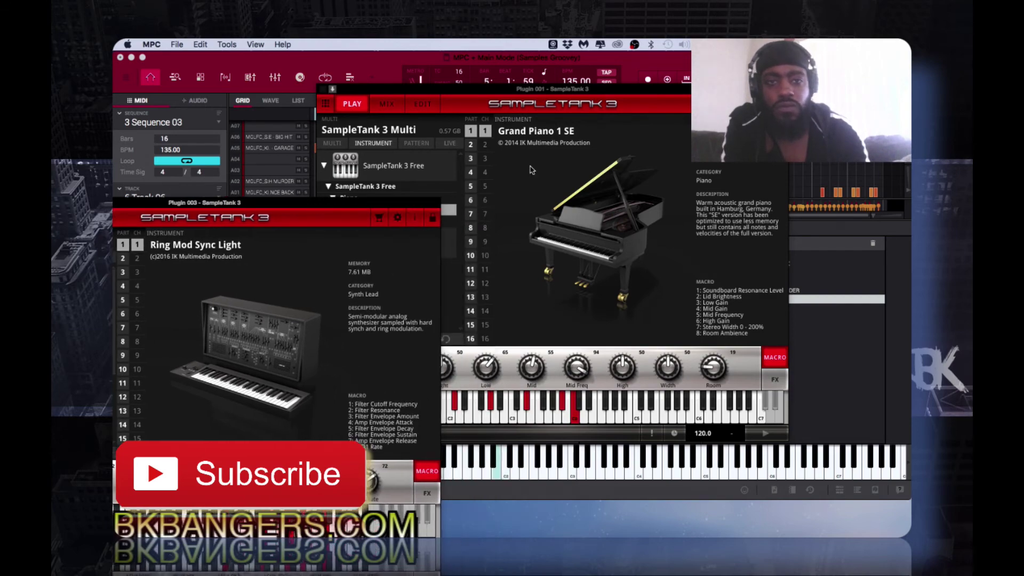
Bring up the Bully 3 Raw Saws Light and Grand Piano 1 SE windows and spread them out during playback.
{"action": "key", "text": "ctrl+Up"}
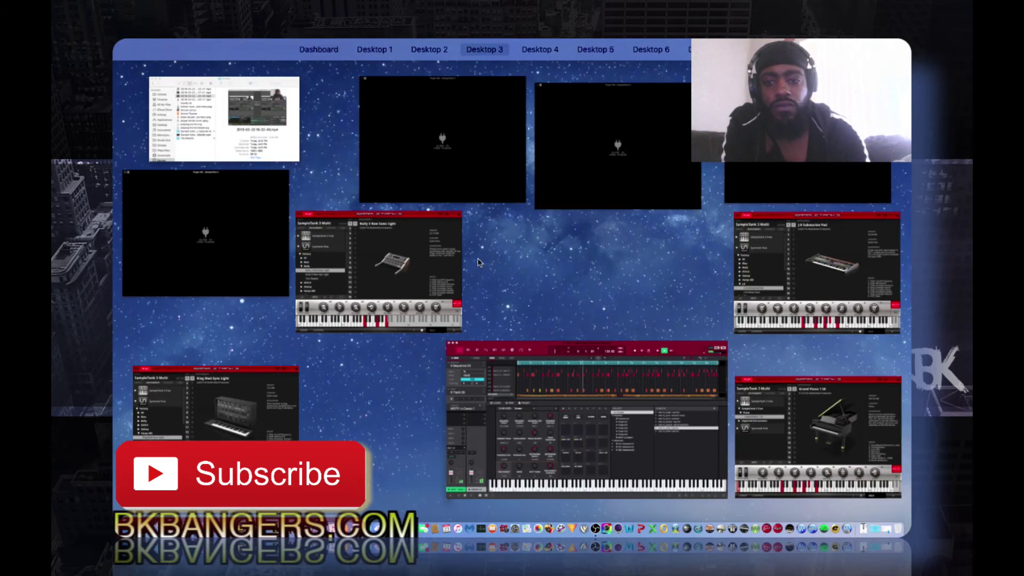
{"action": "left_click", "coordinate": [379, 269]}
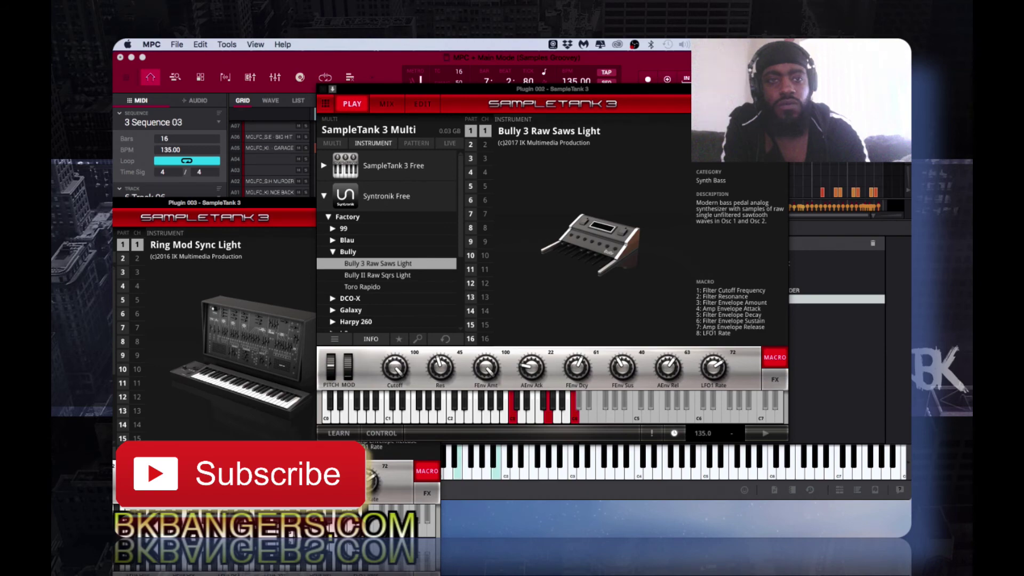
{"action": "left_click_drag", "start_coordinate": [697, 93], "coordinate": [840, 233]}
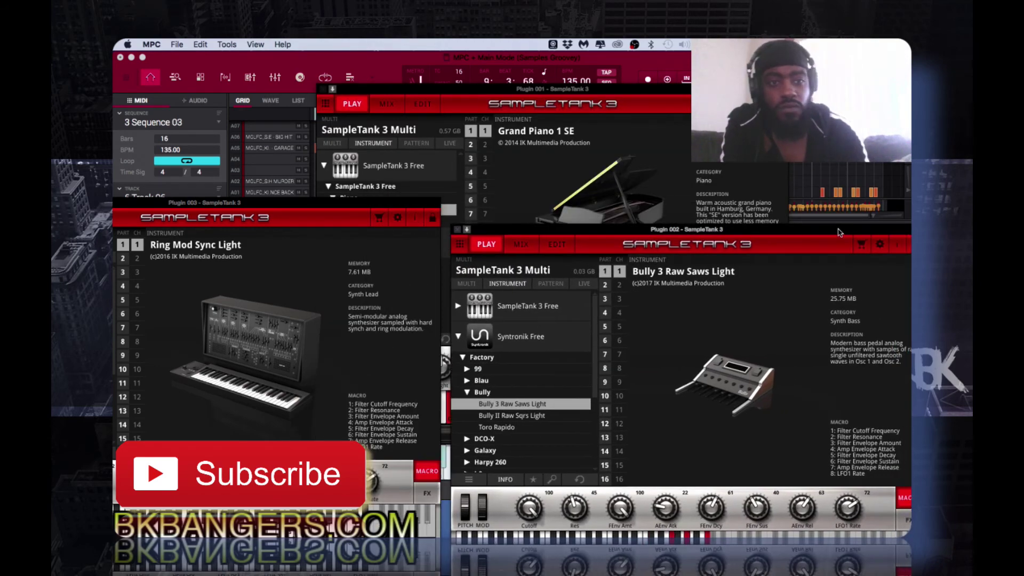
{"action": "key", "text": "ctrl+Up"}
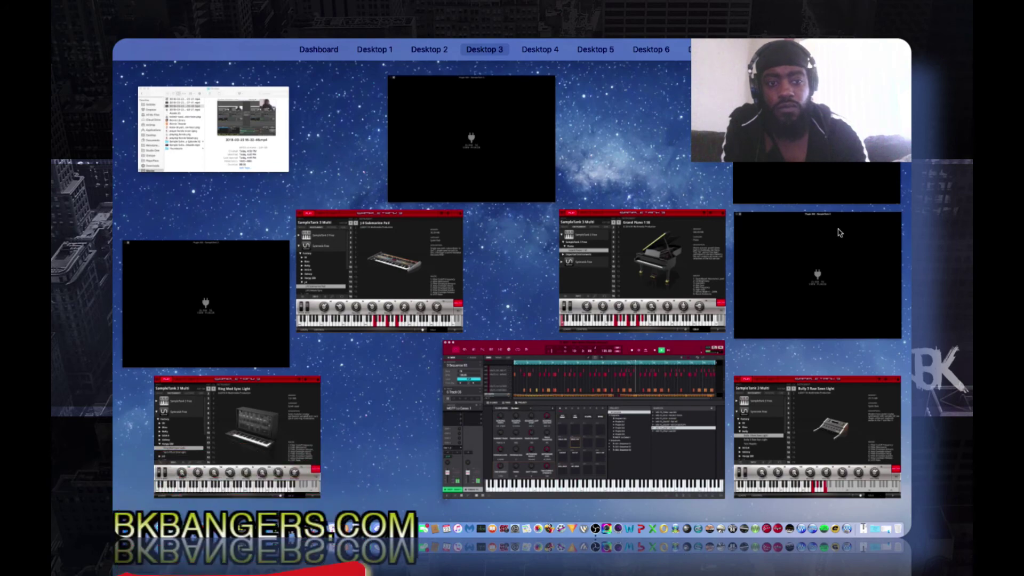
{"action": "left_click", "coordinate": [688, 215]}
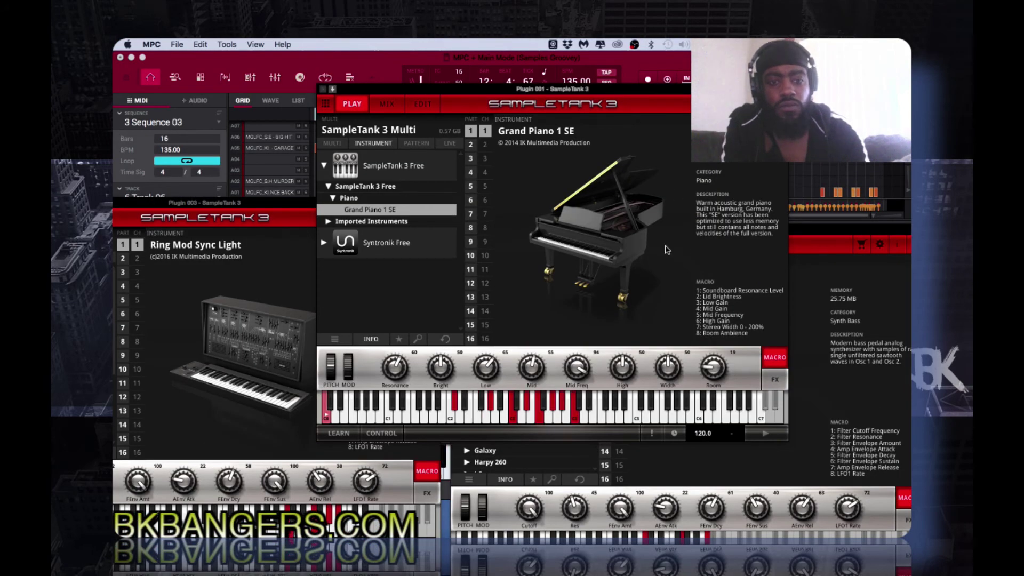
{"action": "left_click_drag", "start_coordinate": [694, 92], "coordinate": [631, 367]}
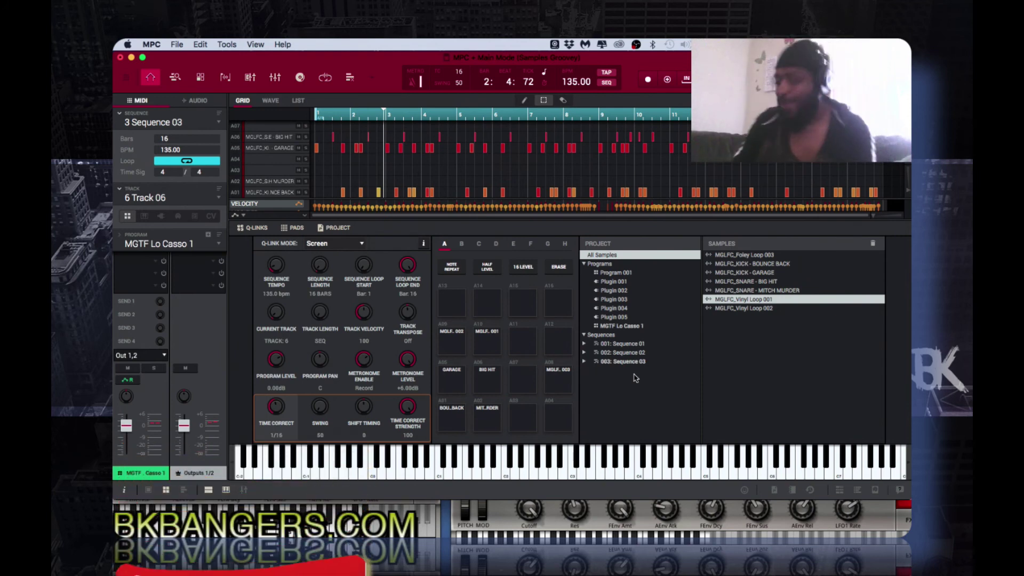
Play Sequence 03 in the Track Mute view, muting and unmuting the drums on Track 06.
{"action": "key", "text": "space"}
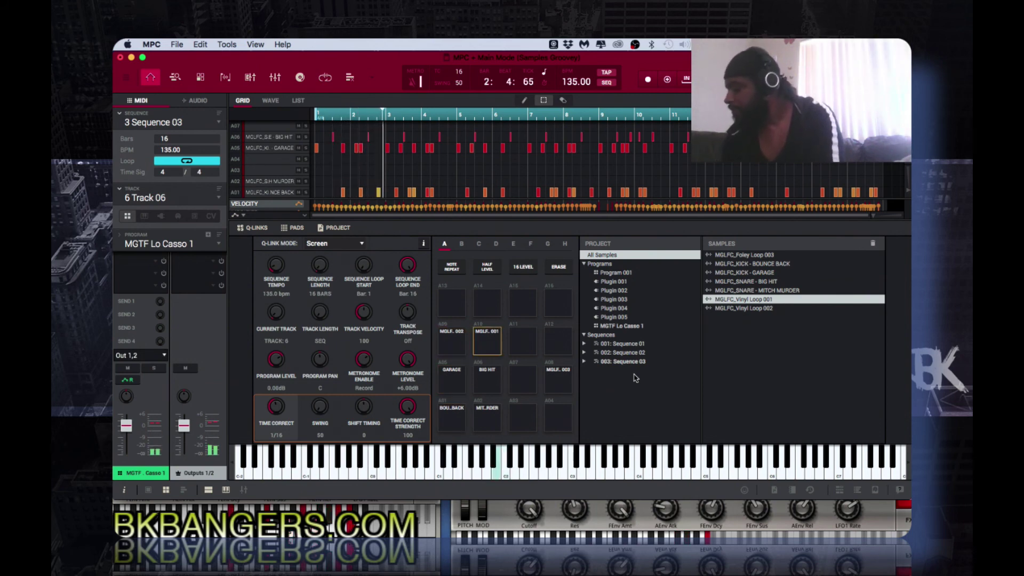
{"action": "key", "text": "ctrl+m"}
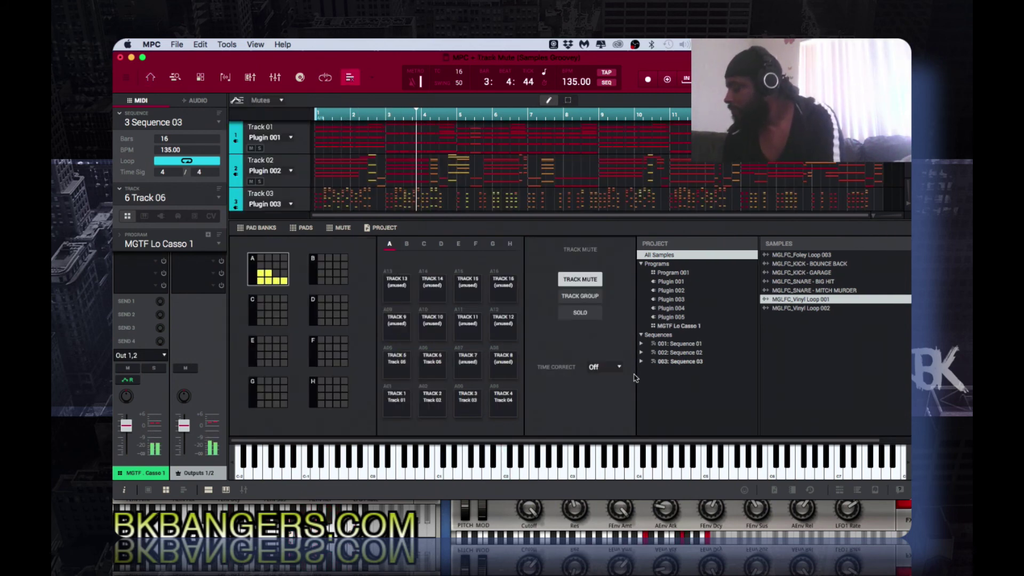
{"action": "key", "text": "s"}
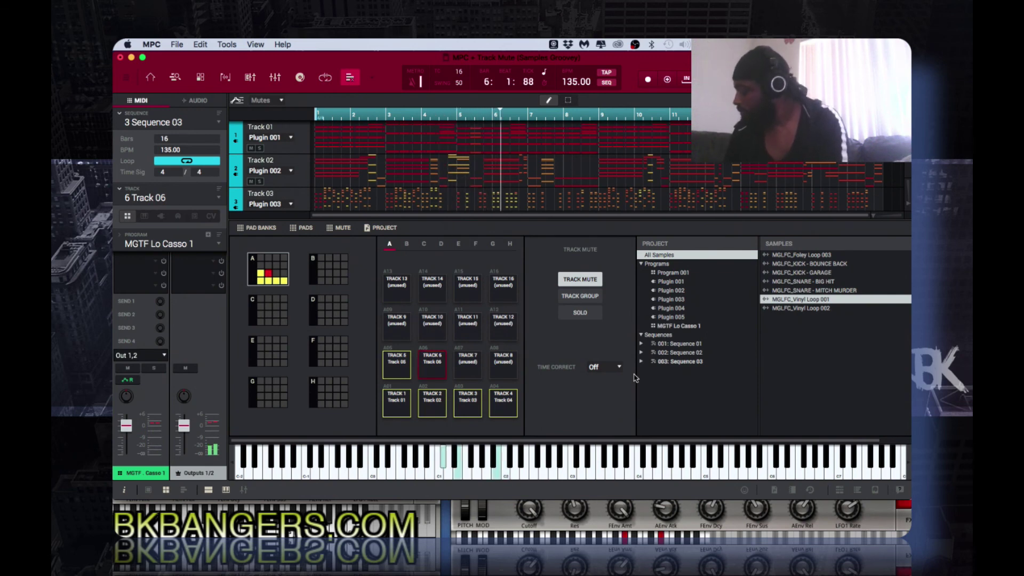
{"action": "key", "text": "s"}
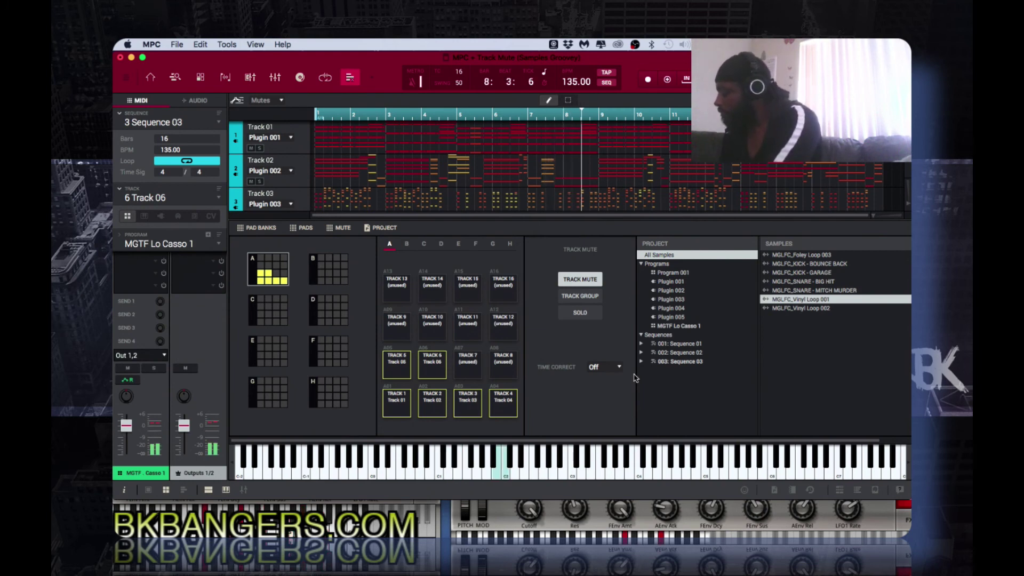
Perform live mute changes on Tracks 01, 02 and 06 while Sequence 03 plays, ending with all three muted.
{"action": "key", "text": "x"}
{"action": "key", "text": "c"}
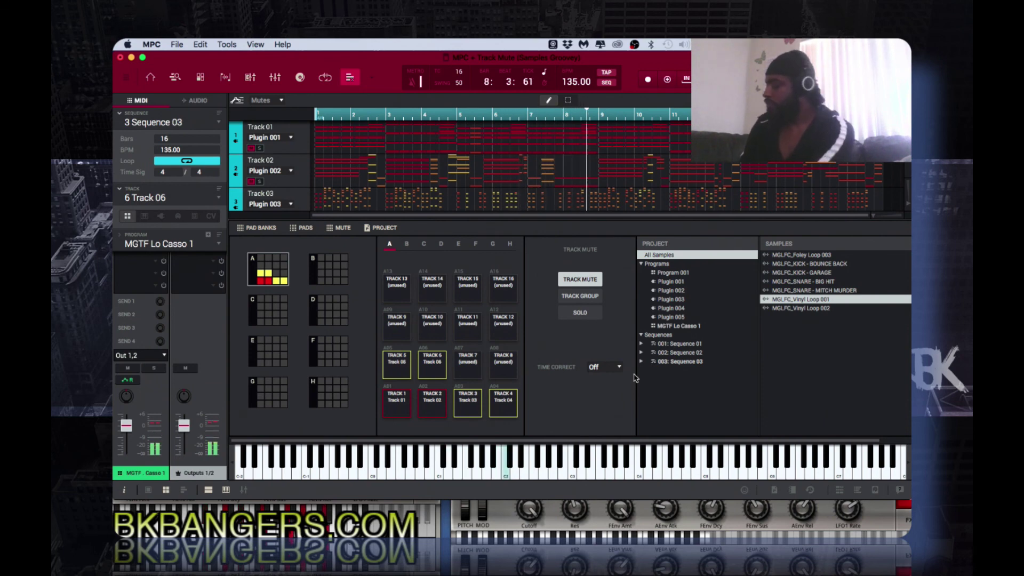
{"action": "key", "text": "x"}
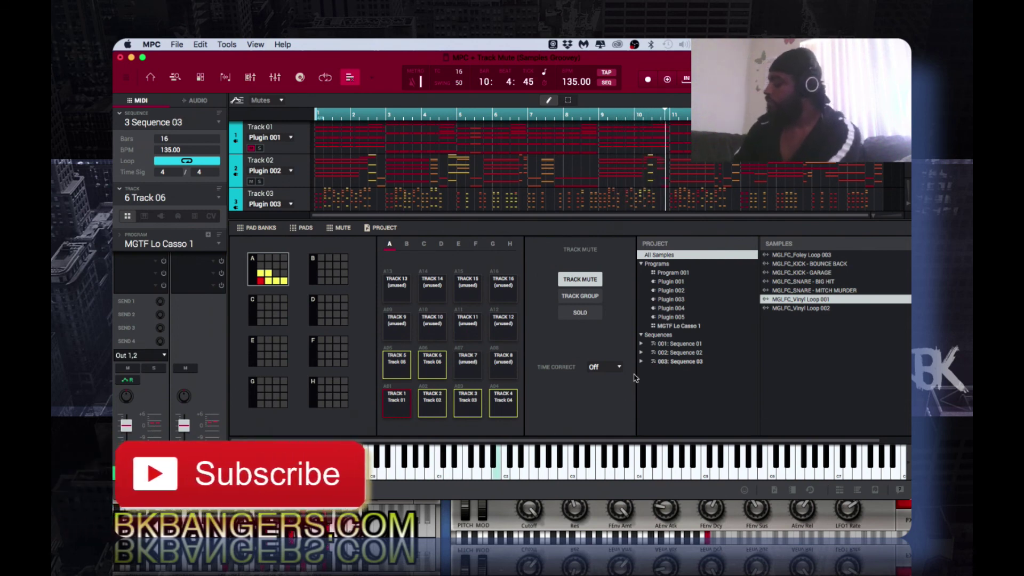
{"action": "key", "text": "z"}
{"action": "key", "text": "s"}
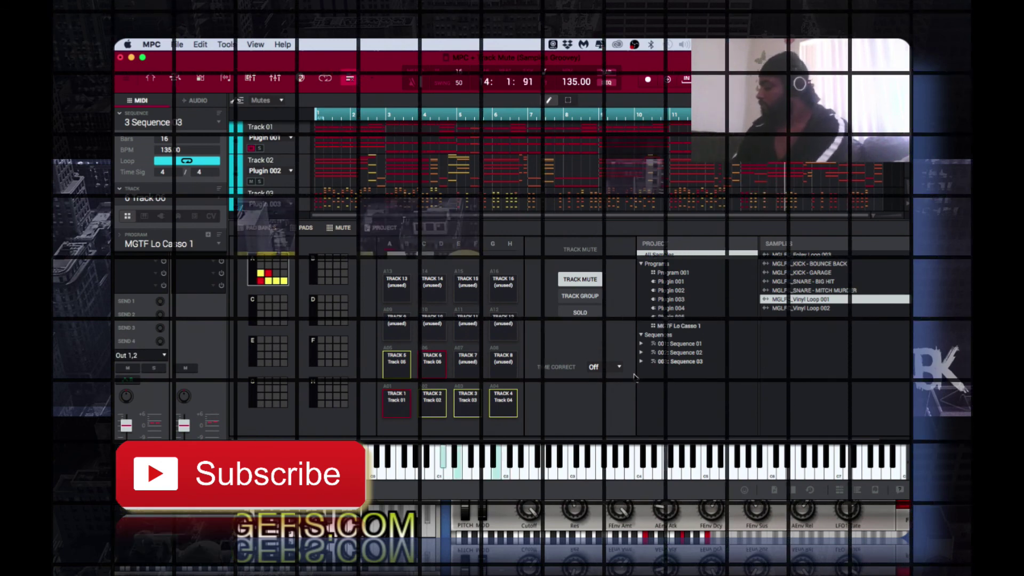
{"action": "key", "text": "z"}
{"action": "key", "text": "x"}
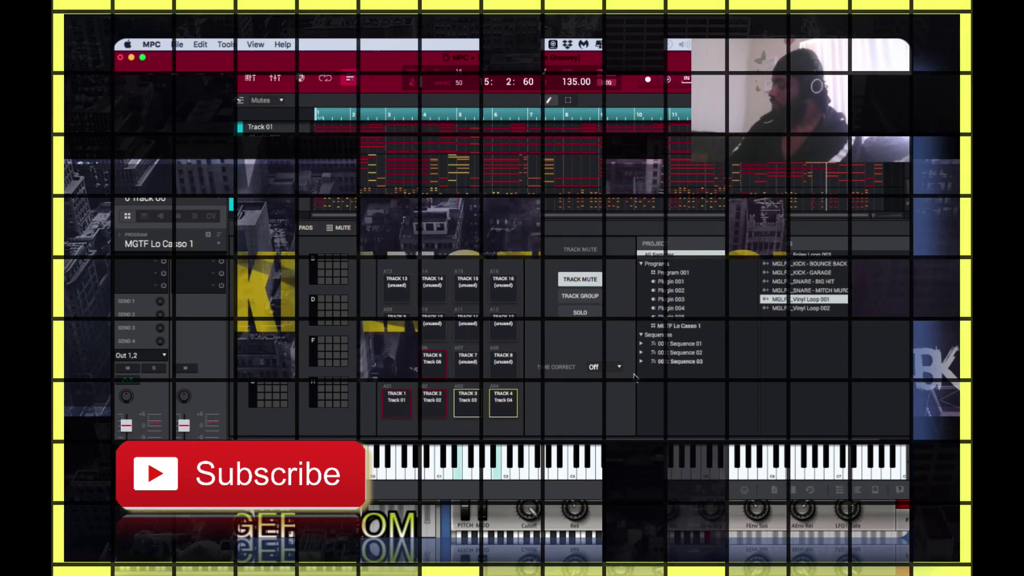